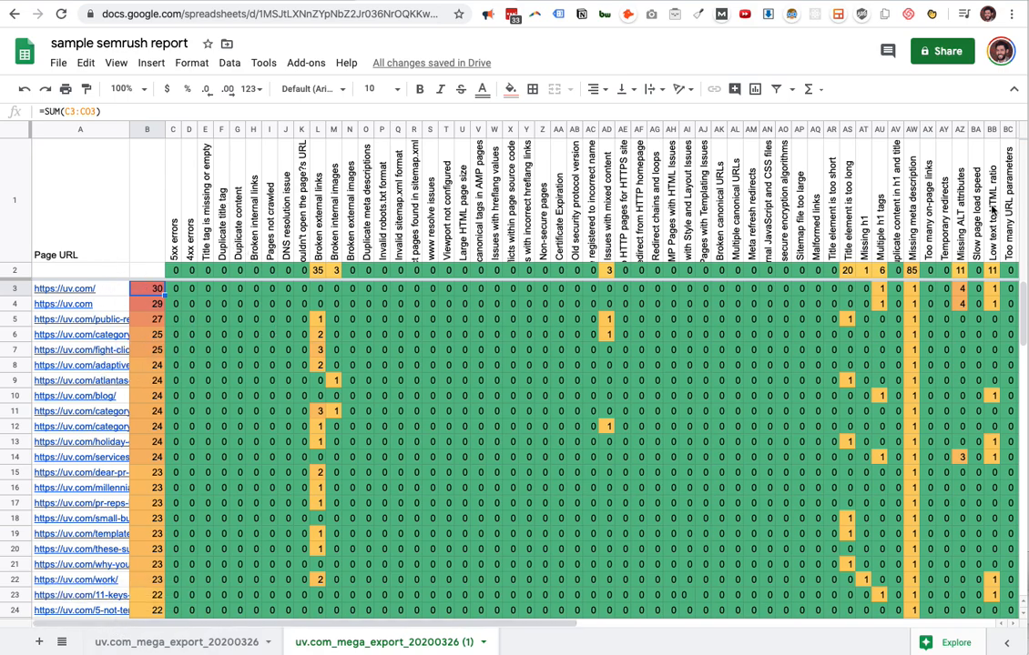
# Examine the sample report's per-issue totals in row 2 and the per-page issue totals in column B.
pyautogui.moveTo(184, 275); pyautogui.dragTo(931, 280)
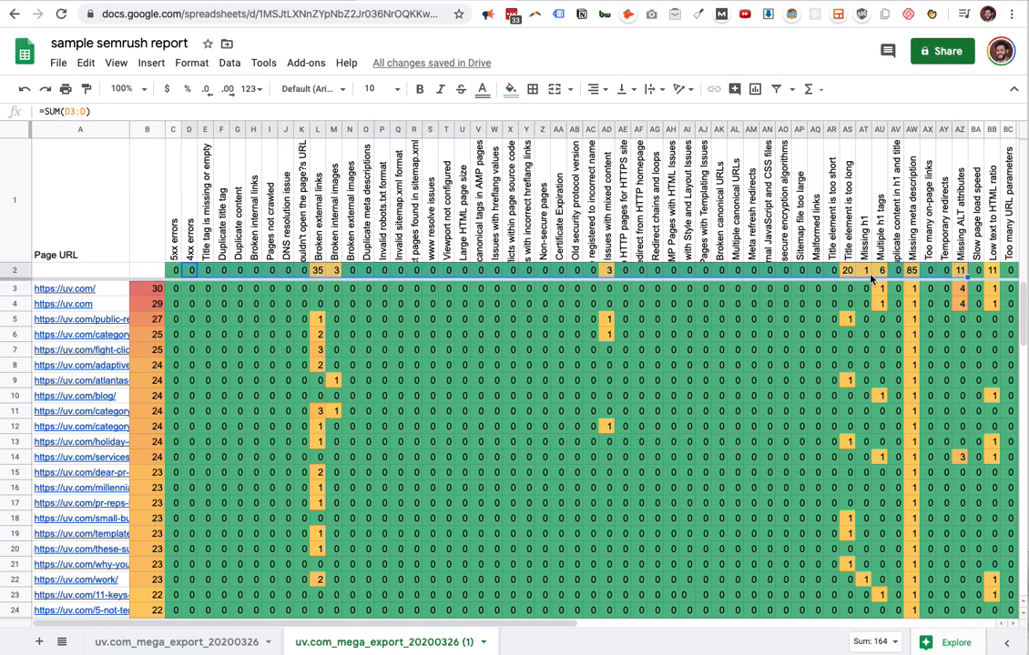
pyautogui.click(205, 334)
pyautogui.moveTo(155, 291); pyautogui.dragTo(140, 476)
pyautogui.click(224, 424)
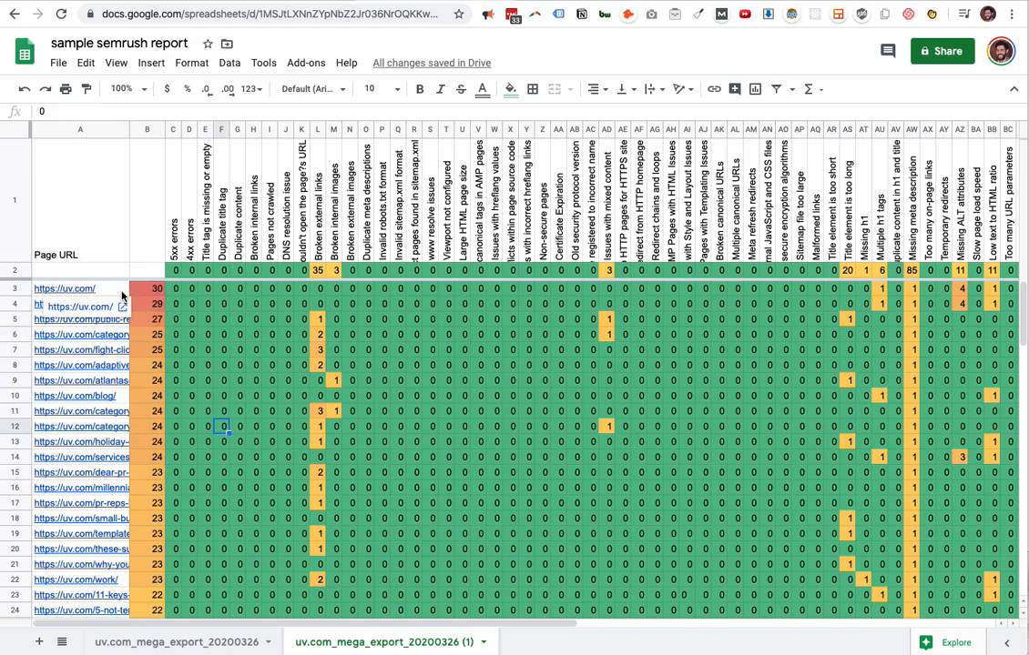
pyautogui.moveTo(159, 365); pyautogui.dragTo(173, 458)
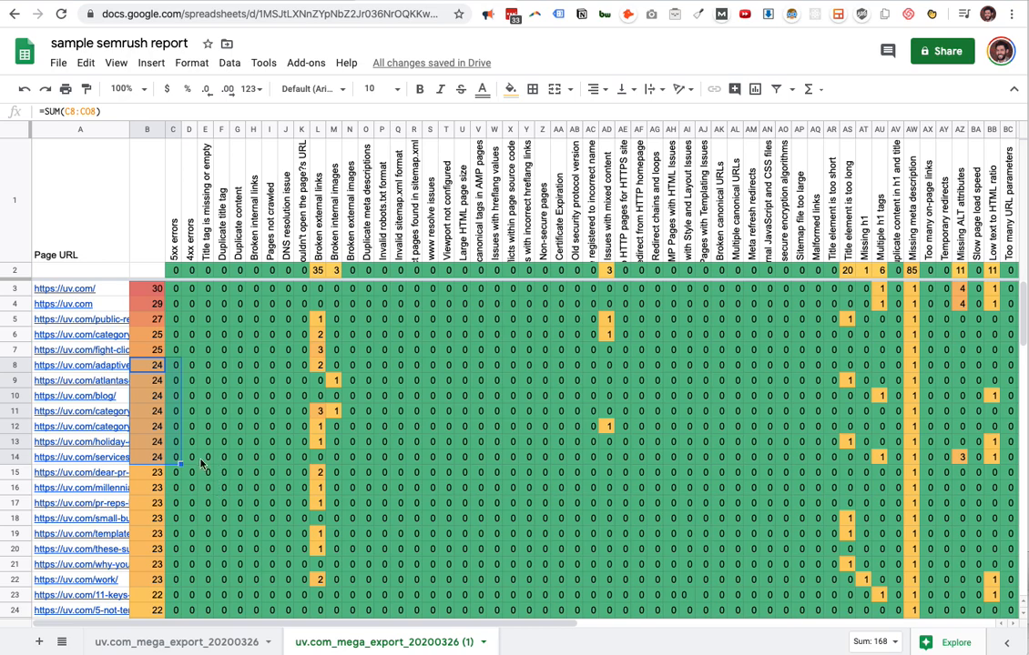
# Review the remaining issue columns of the sample report, checking the total, header and page values of column BS.
pyautogui.hscroll(15, 215, 446)
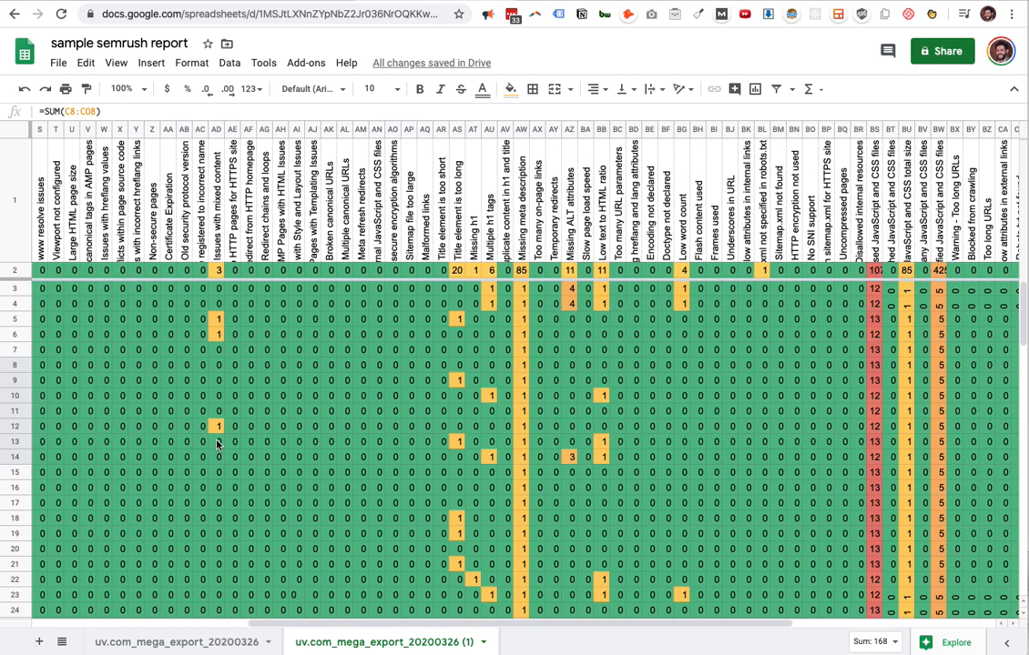
pyautogui.hscroll(2, 219, 444)
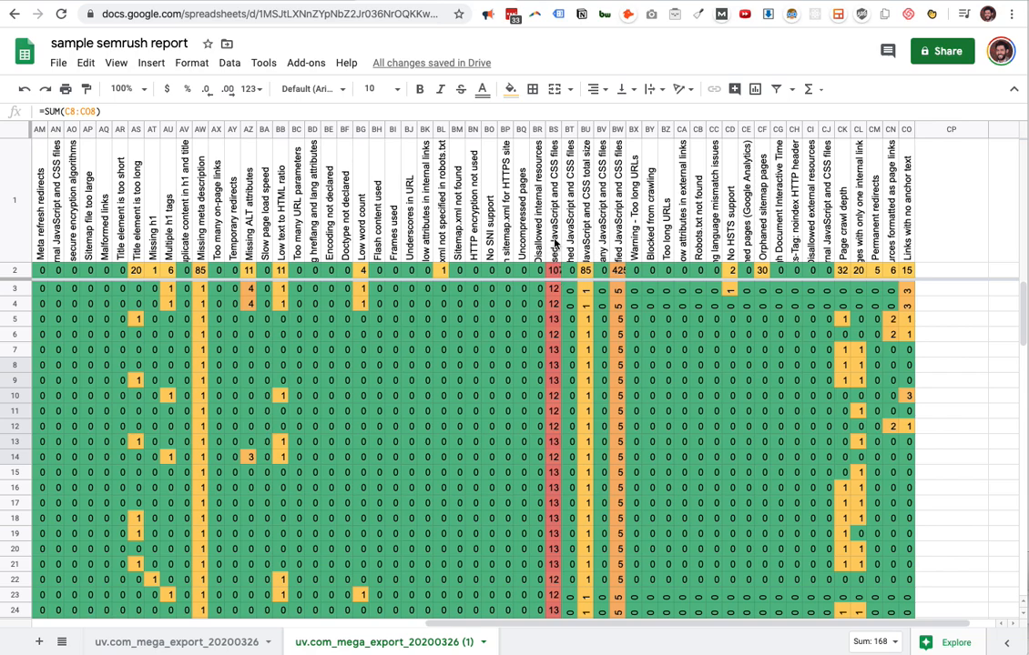
pyautogui.click(557, 270)
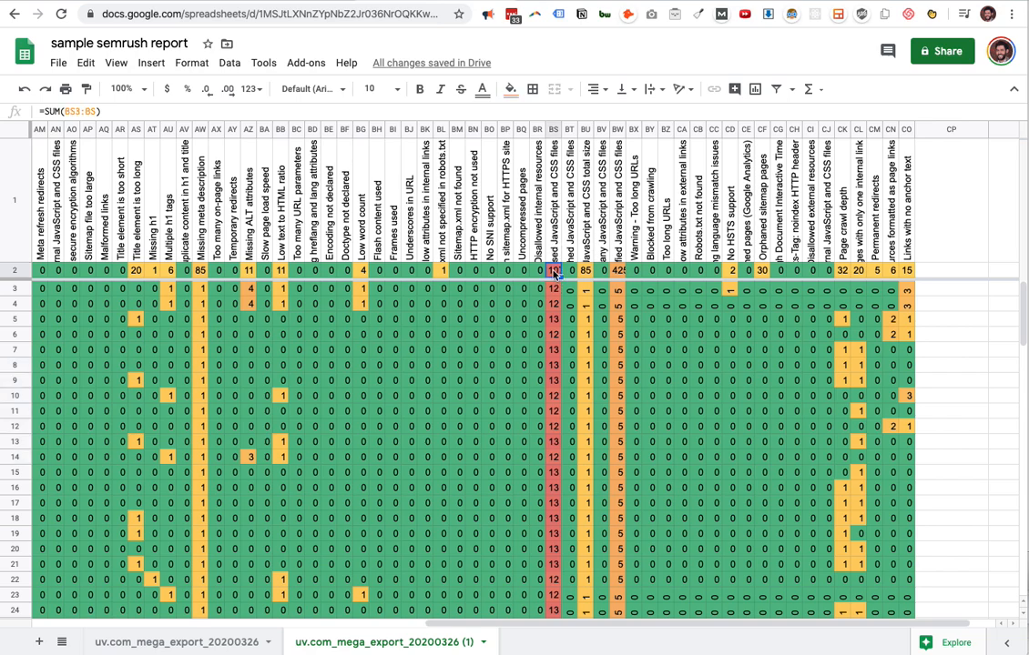
pyautogui.doubleClick(556, 251)
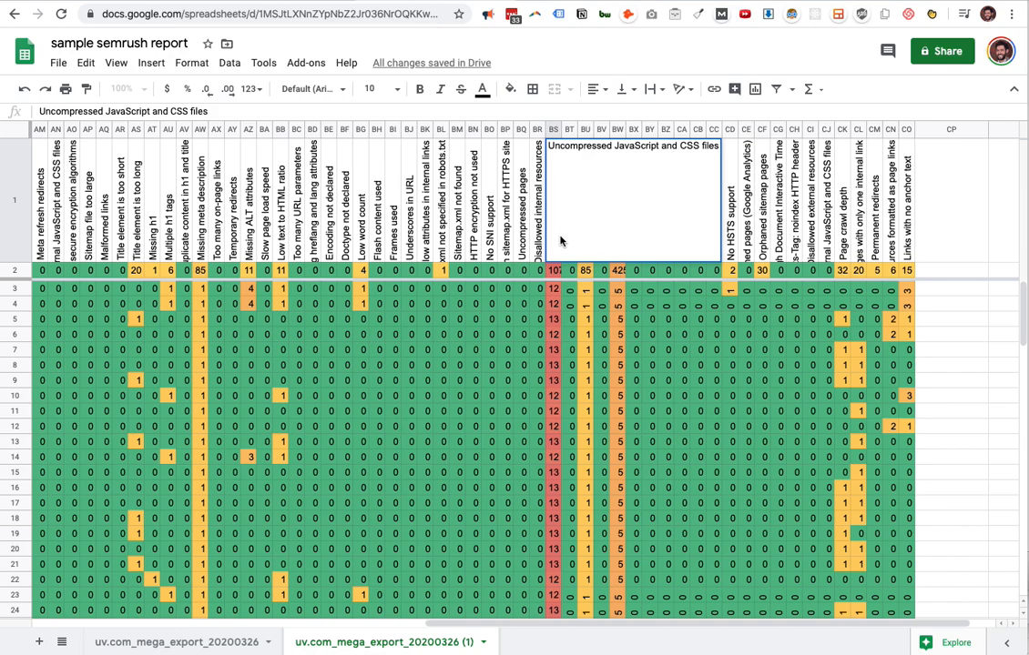
pyautogui.click(555, 320)
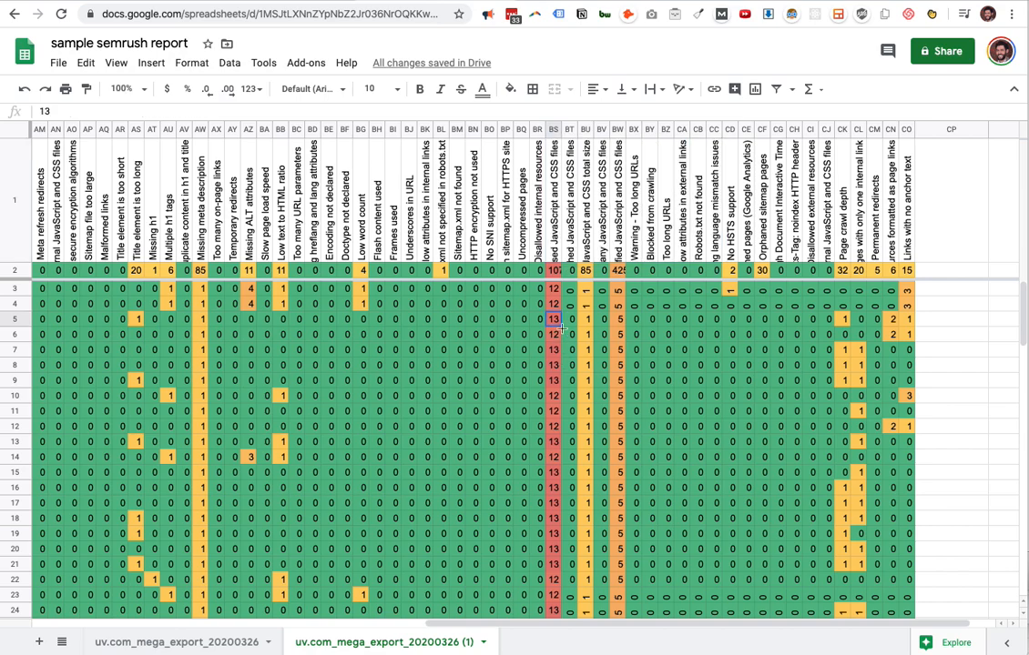
pyautogui.hscroll(-10, 557, 331)
pyautogui.hscroll(-3, 557, 331)
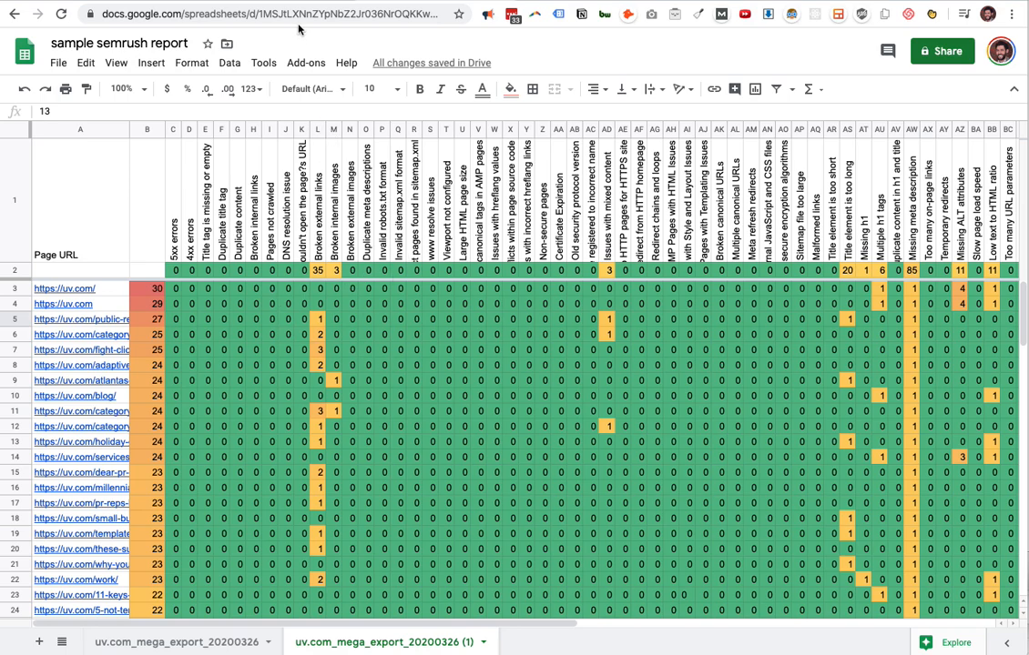
# Switch to the Semrush Site Audit and view the report types available for export, including Crawled Pages with all Issues.
pyautogui.click(147, 1)
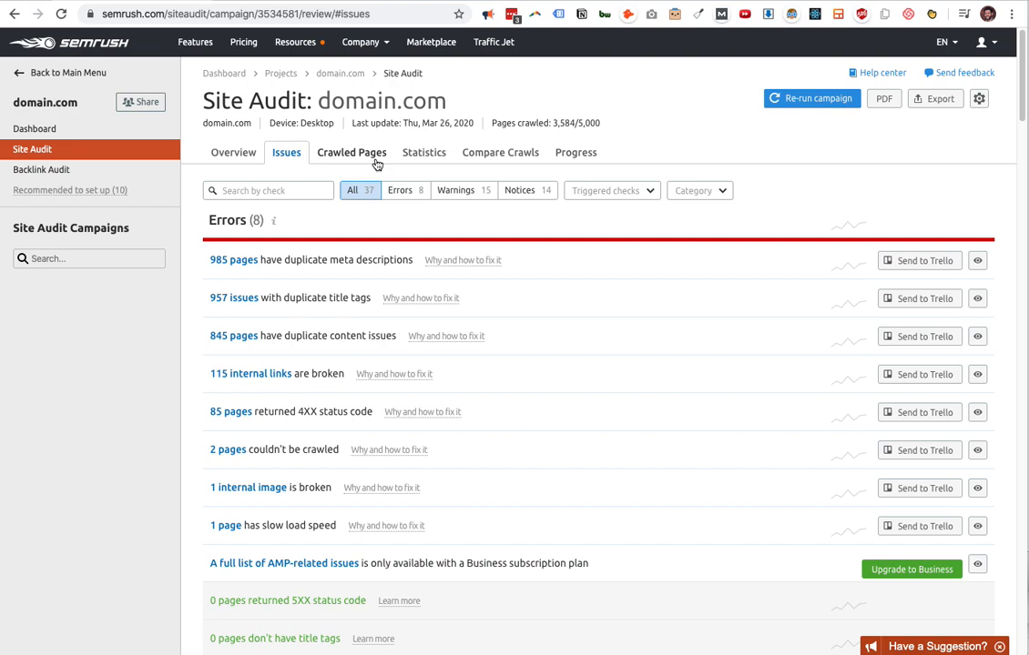
pyautogui.click(943, 102)
pyautogui.click(942, 175)
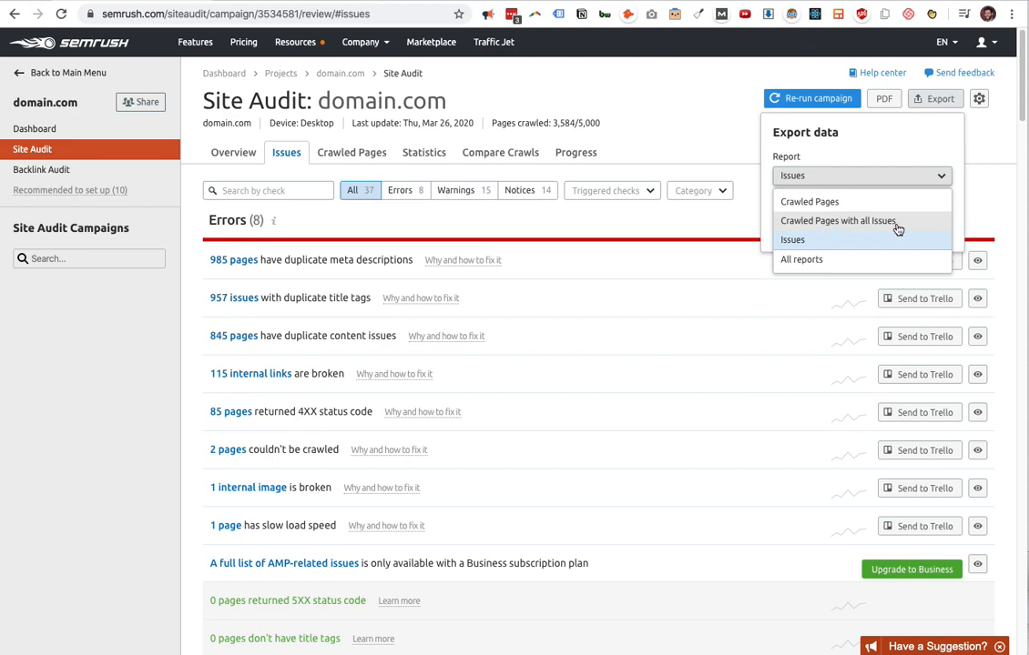
pyautogui.click(681, 81)
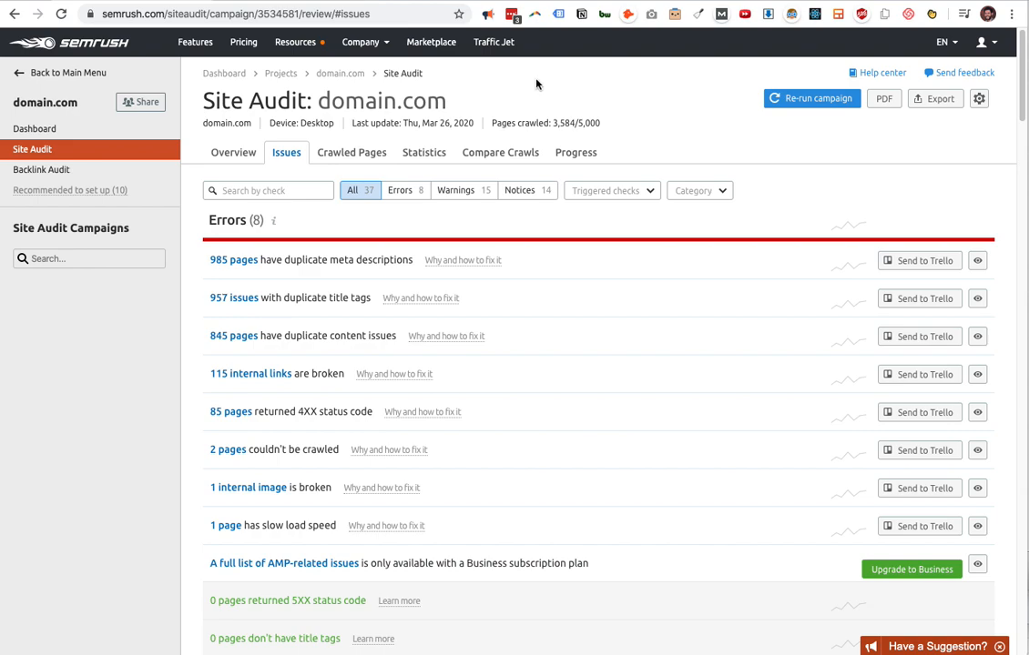
# Switch to the untitled Google Sheets spreadsheet and import domain.com_mega_export_20200328.csv from the PROJECTS folder as a new sheet.
pyautogui.click(276, 1)
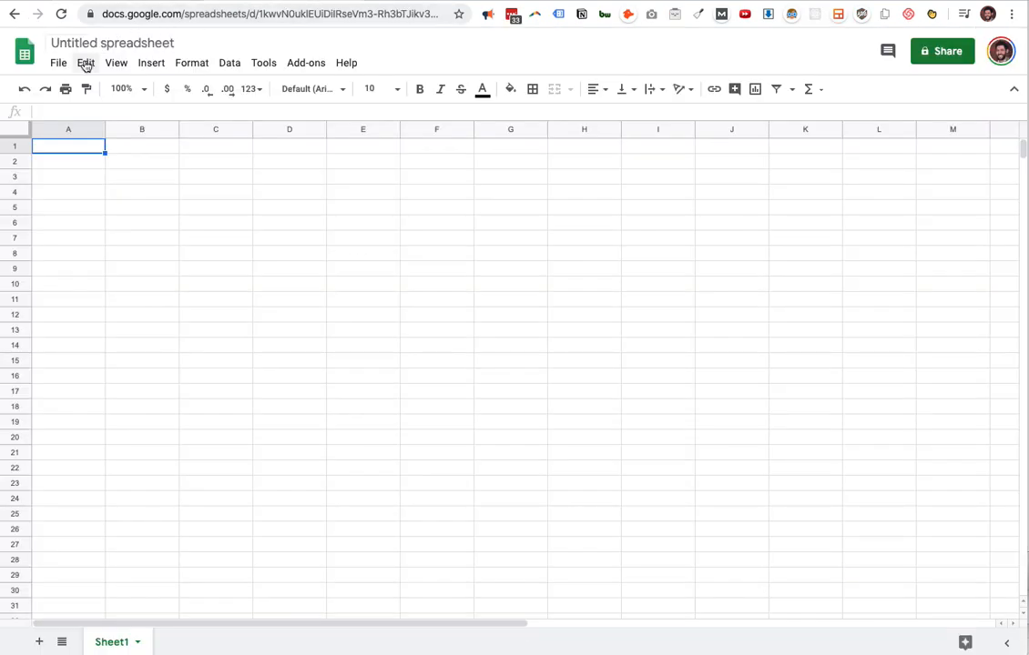
pyautogui.click(59, 63)
pyautogui.click(119, 178)
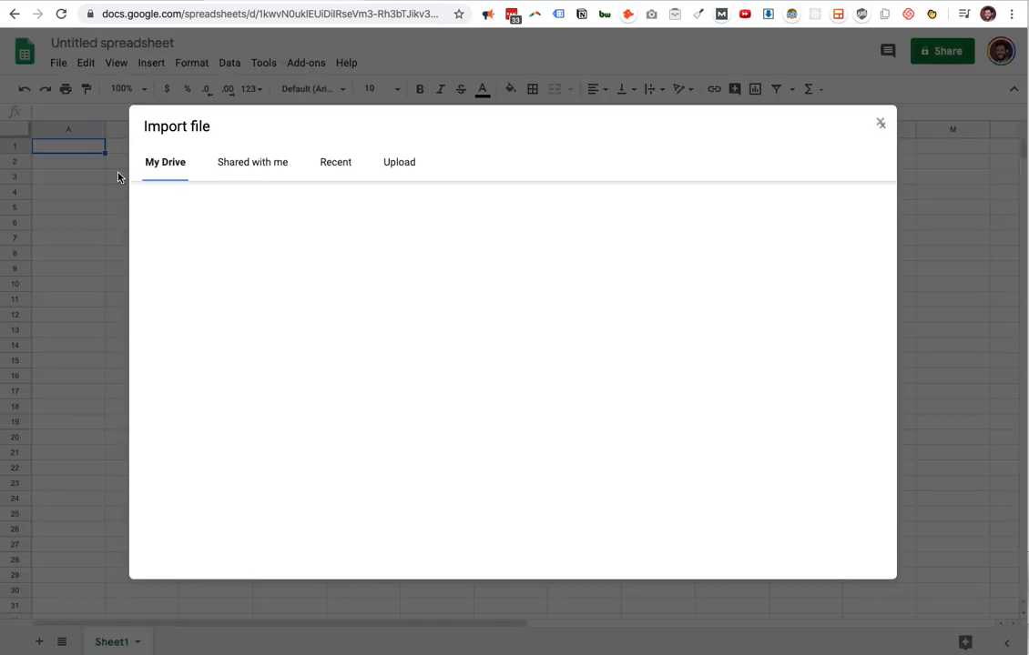
pyautogui.click(396, 163)
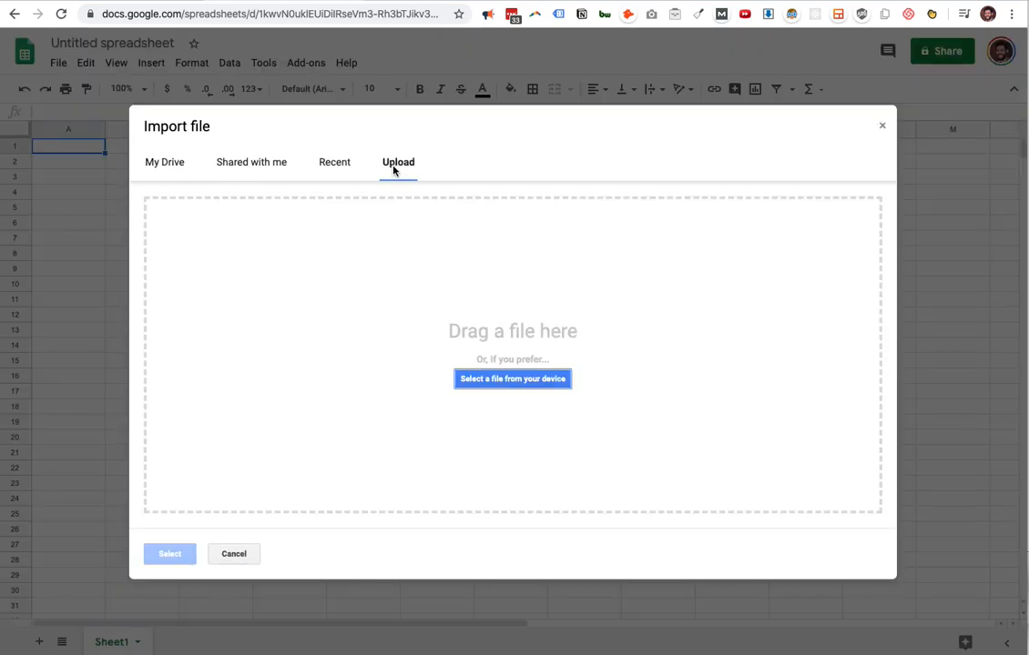
pyautogui.click(499, 379)
pyautogui.click(420, 83)
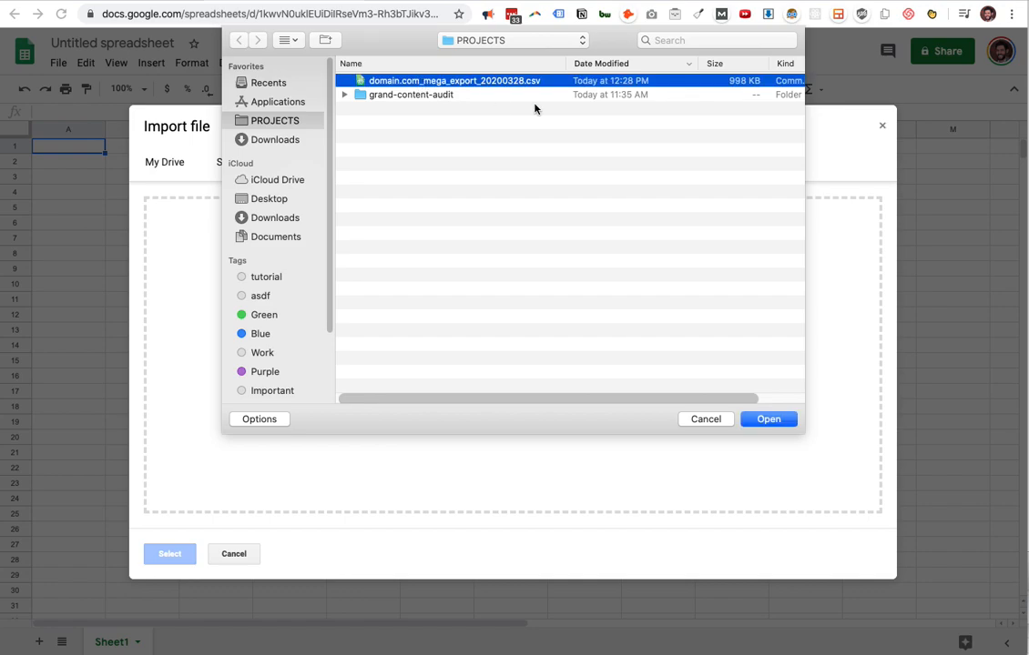
pyautogui.click(769, 419)
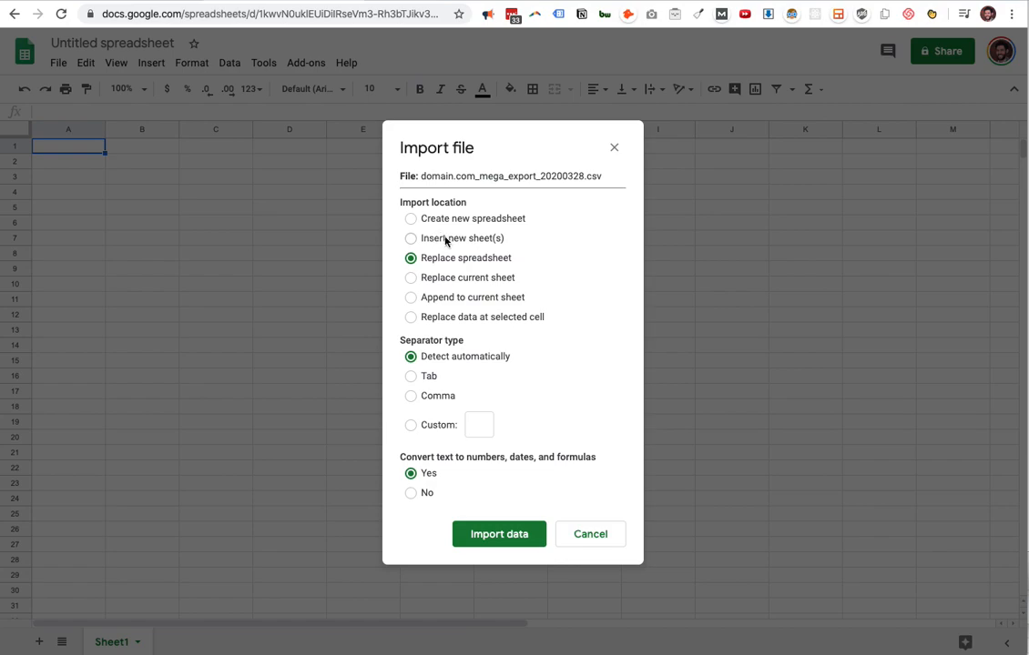
pyautogui.click(445, 240)
pyautogui.click(507, 539)
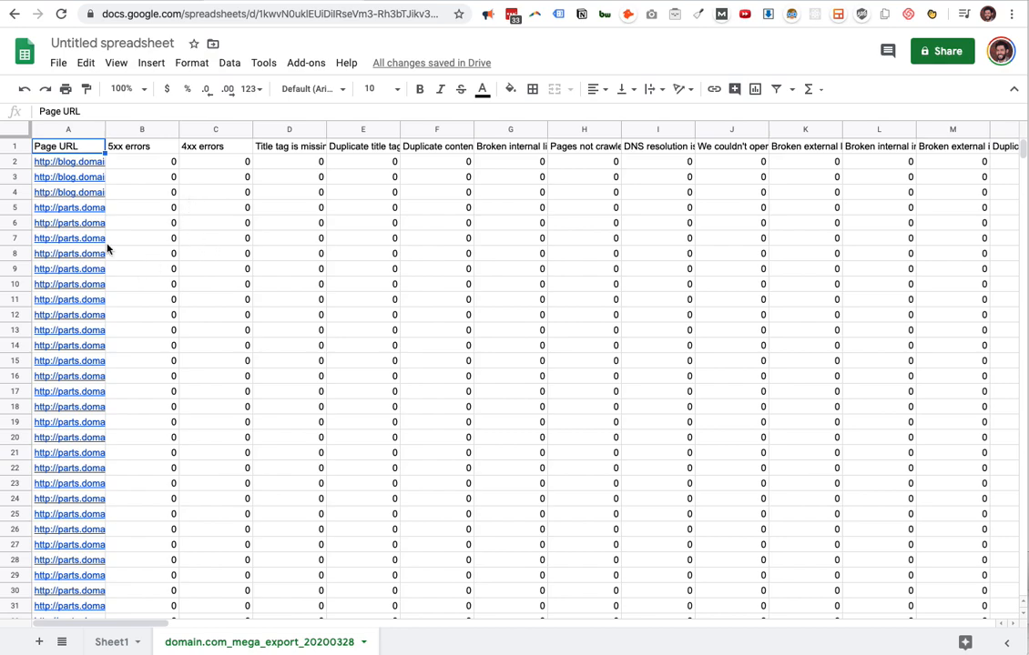
# Narrow all issue columns from column B onward to the same small width.
pyautogui.click(150, 164)
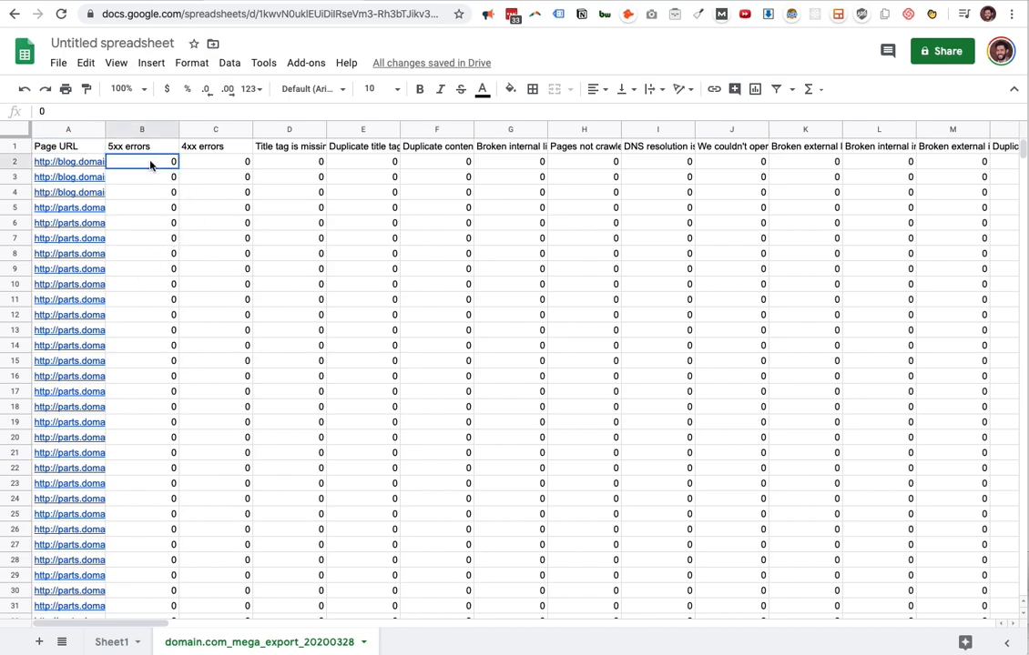
pyautogui.moveTo(139, 133); pyautogui.dragTo(742, 129)
pyautogui.hscroll(-10, 762, 179)
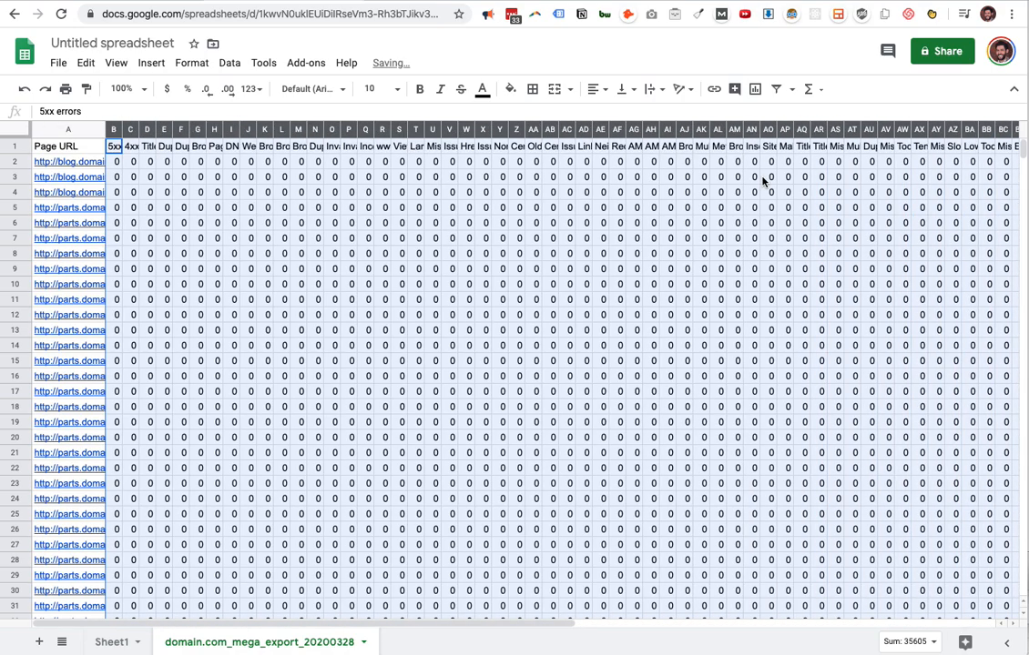
pyautogui.click(678, 176)
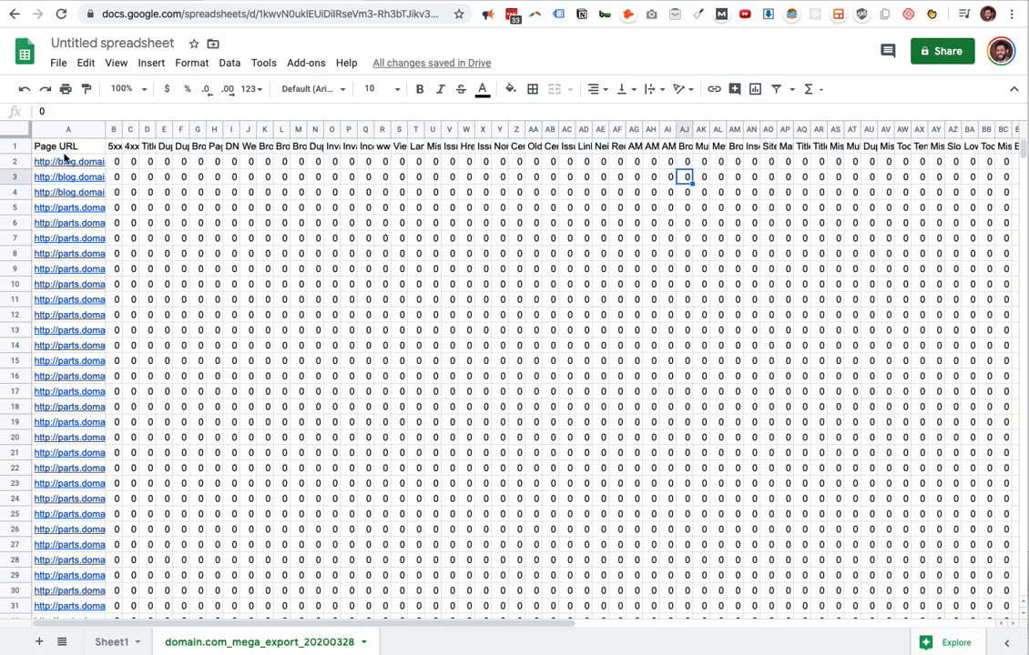
# Rotate the header text in row 1 upward to vertical and reduce the height of that row.
pyautogui.click(17, 149)
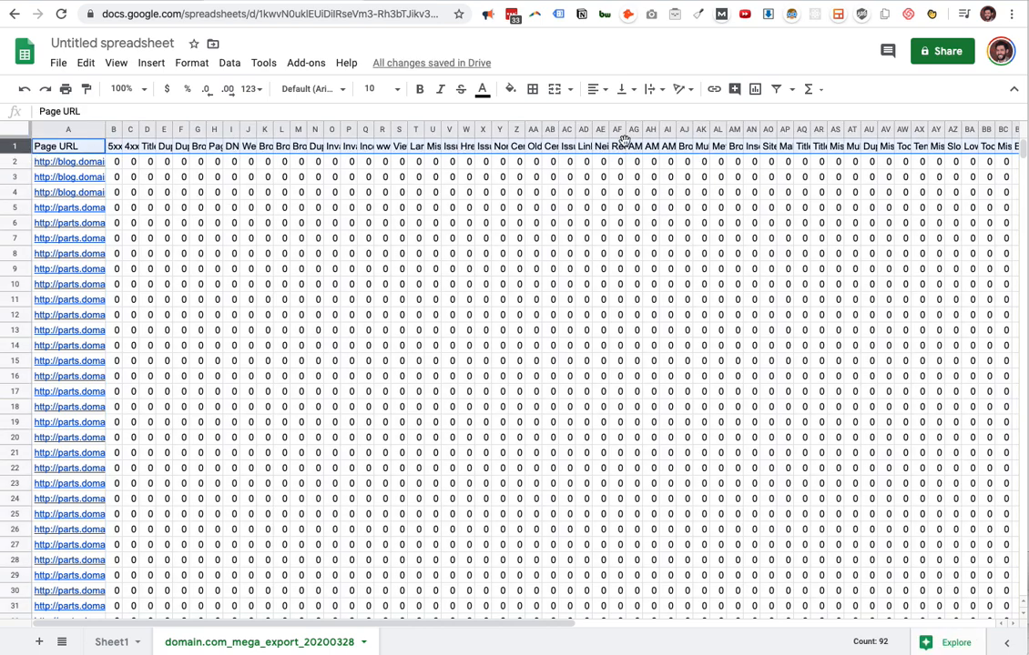
pyautogui.click(681, 89)
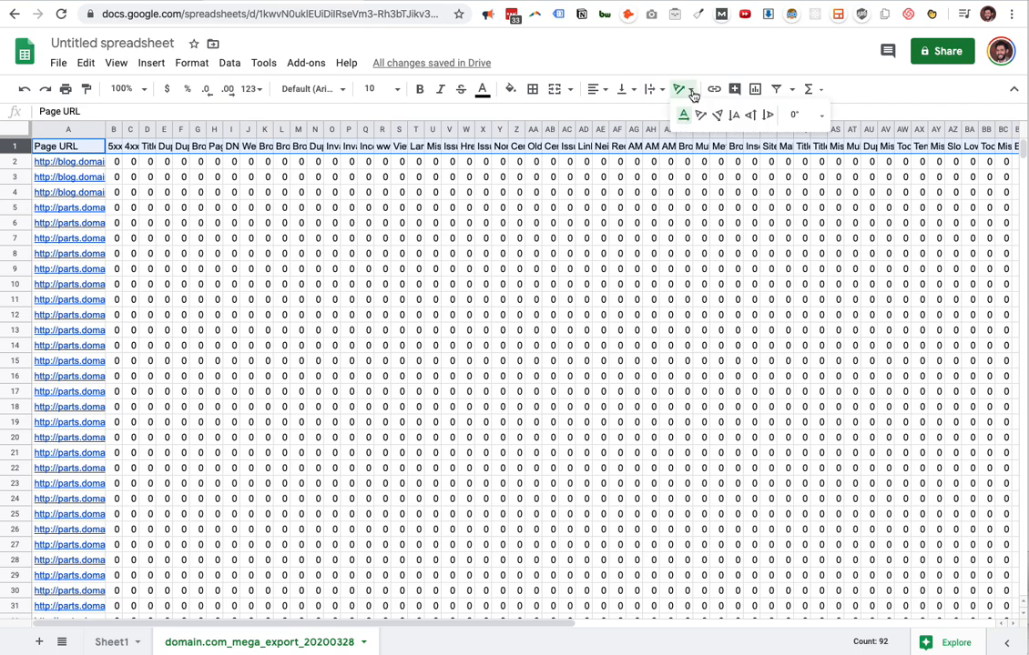
pyautogui.click(751, 115)
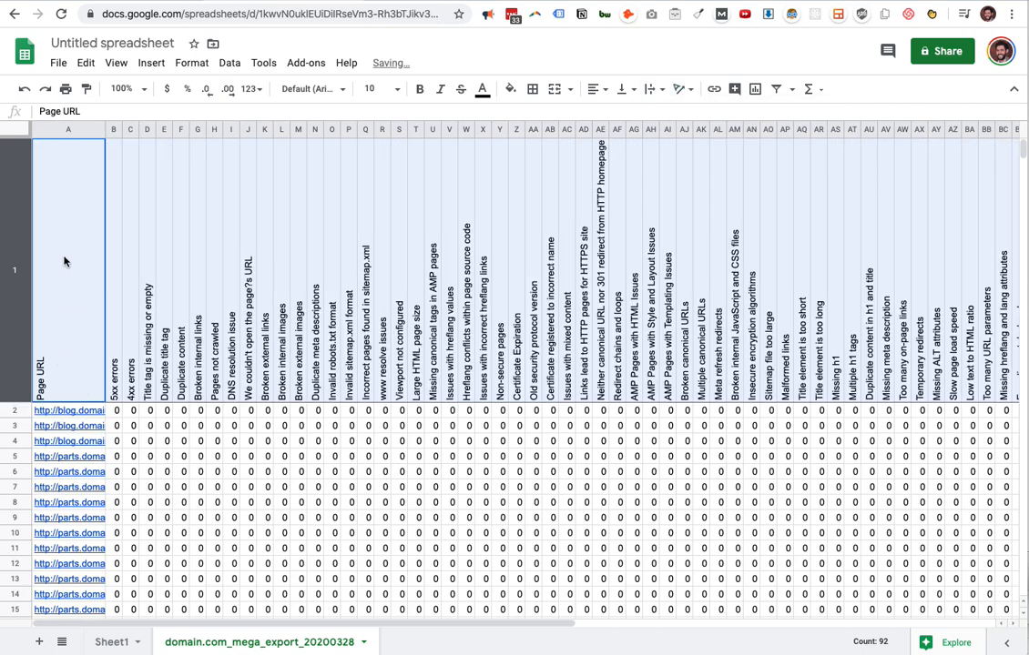
pyautogui.moveTo(12, 402); pyautogui.dragTo(13, 223)
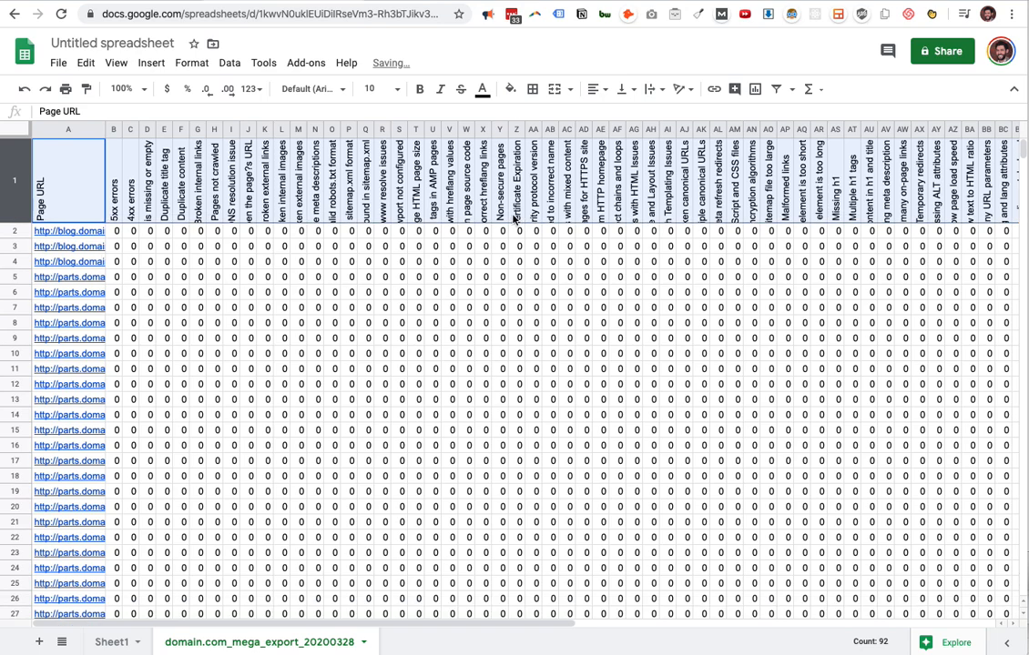
# Set the text wrapping of header row 1 to clip and its vertical alignment to bottom.
pyautogui.click(655, 88)
pyautogui.click(687, 113)
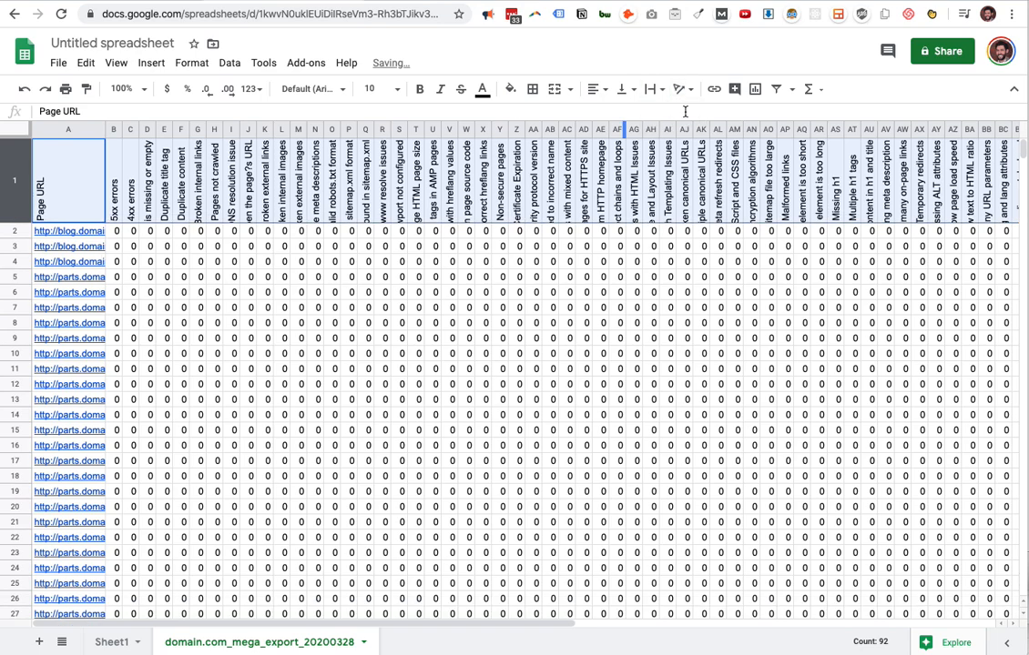
pyautogui.click(622, 88)
pyautogui.click(658, 113)
pyautogui.click(484, 262)
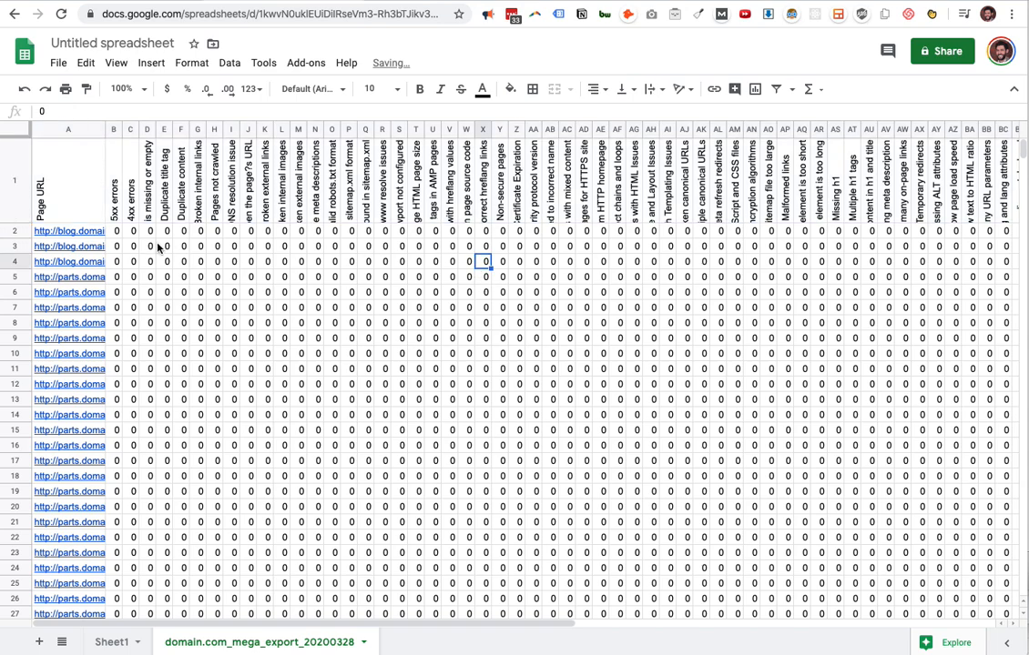
# Insert an empty row directly below the headers and an empty column between Page URL and 5xx errors.
pyautogui.rightClick(14, 230)
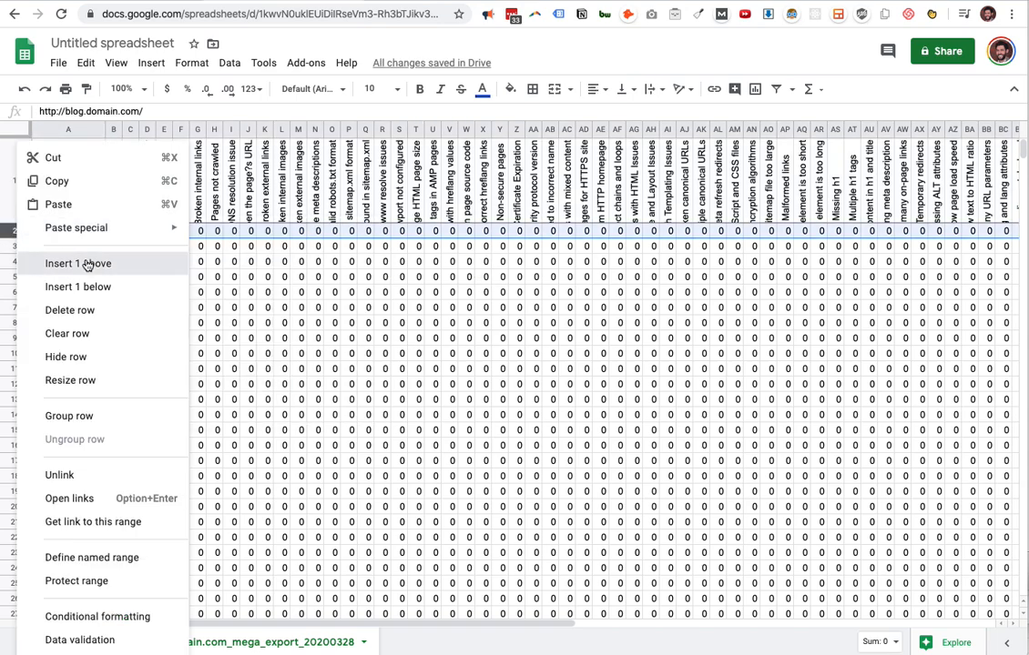
pyautogui.click(87, 264)
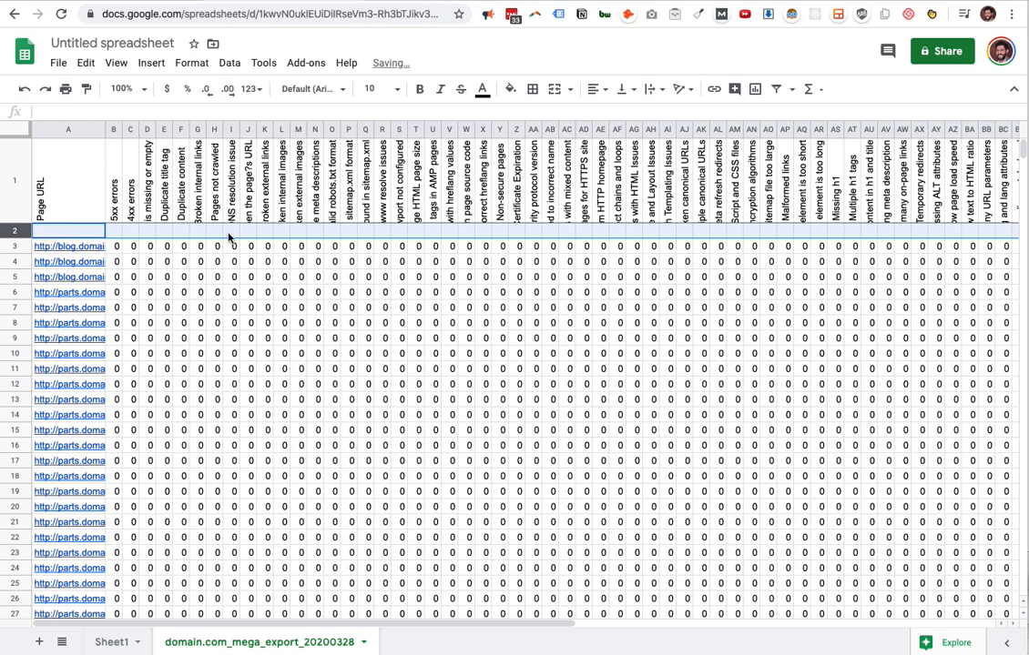
pyautogui.rightClick(113, 130)
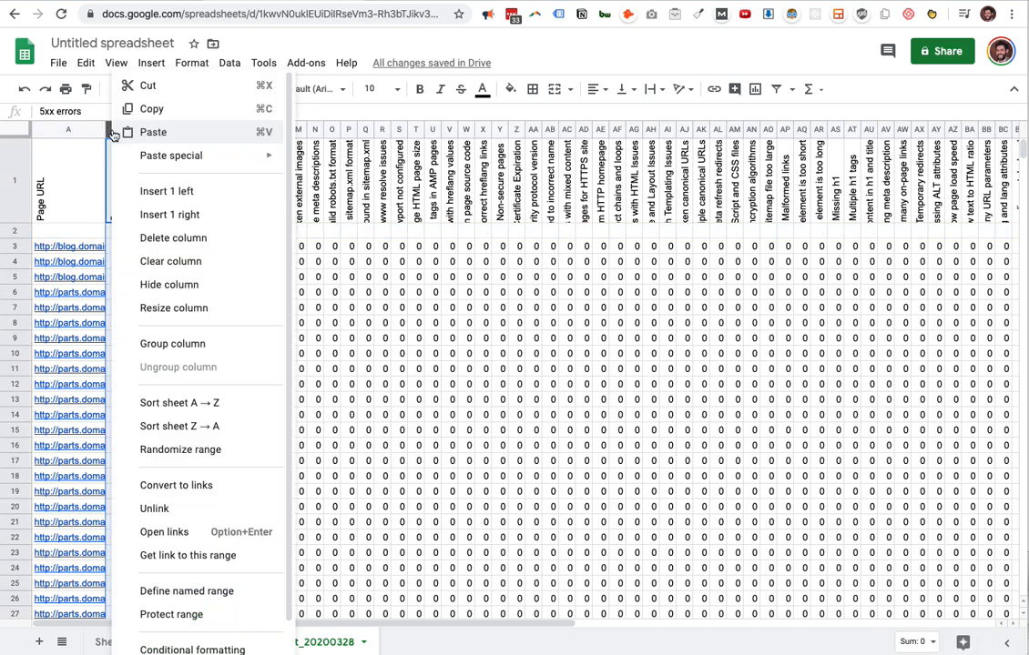
pyautogui.click(182, 192)
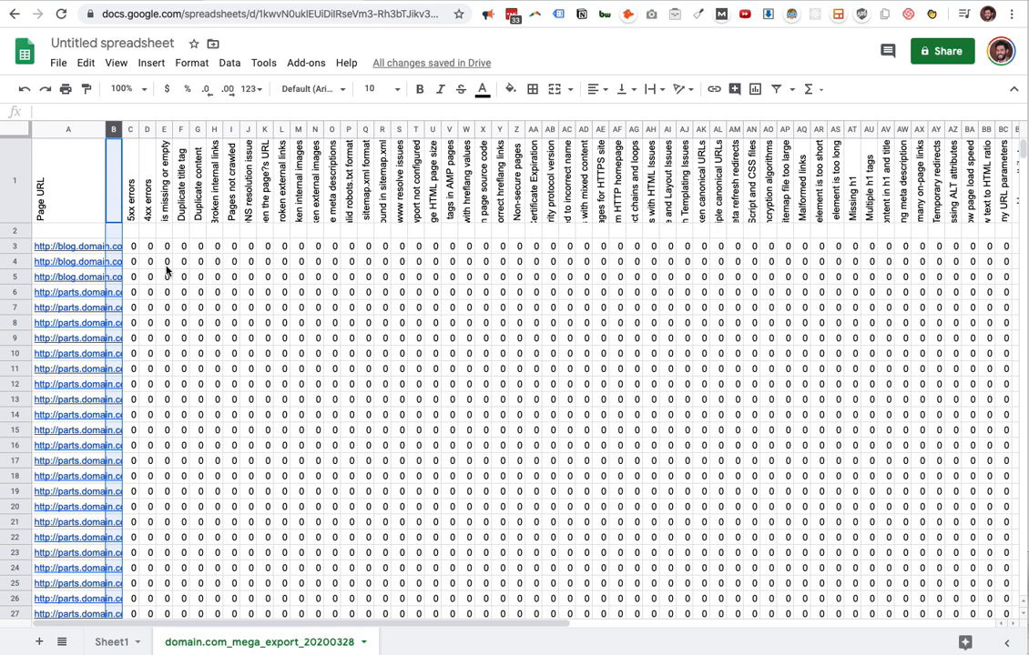
# Clip the overflowing URLs in the Page URL column so they stay inside column A.
pyautogui.click(69, 130)
pyautogui.click(656, 89)
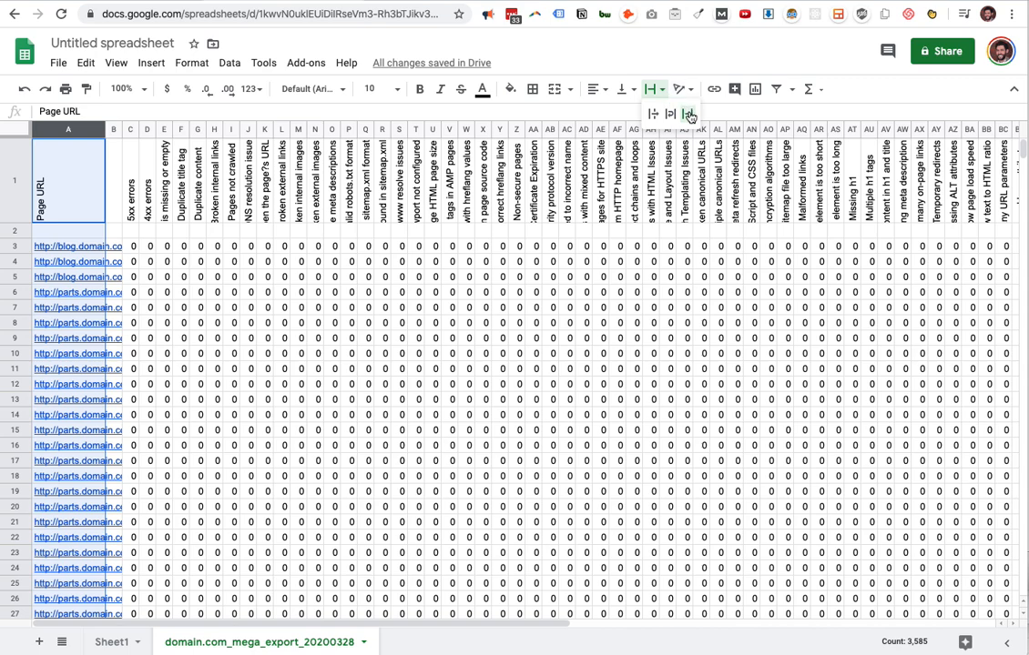
pyautogui.click(687, 113)
pyautogui.click(550, 246)
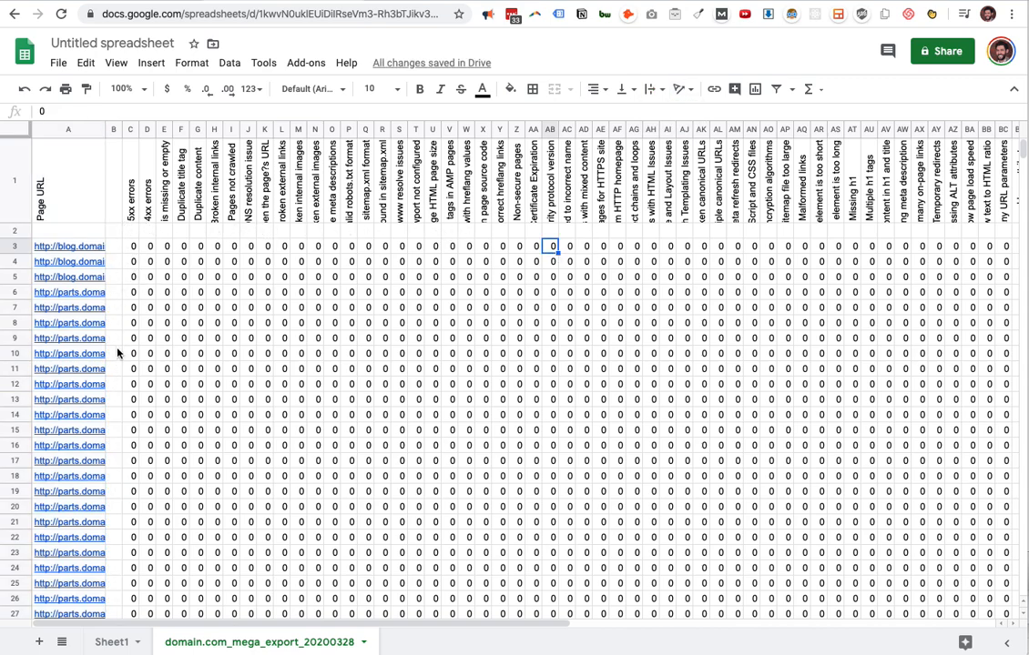
# Enter the formula =SUM(C3:C) in cell C2 to total the 5xx errors column.
pyautogui.click(130, 233)
pyautogui.write('=')
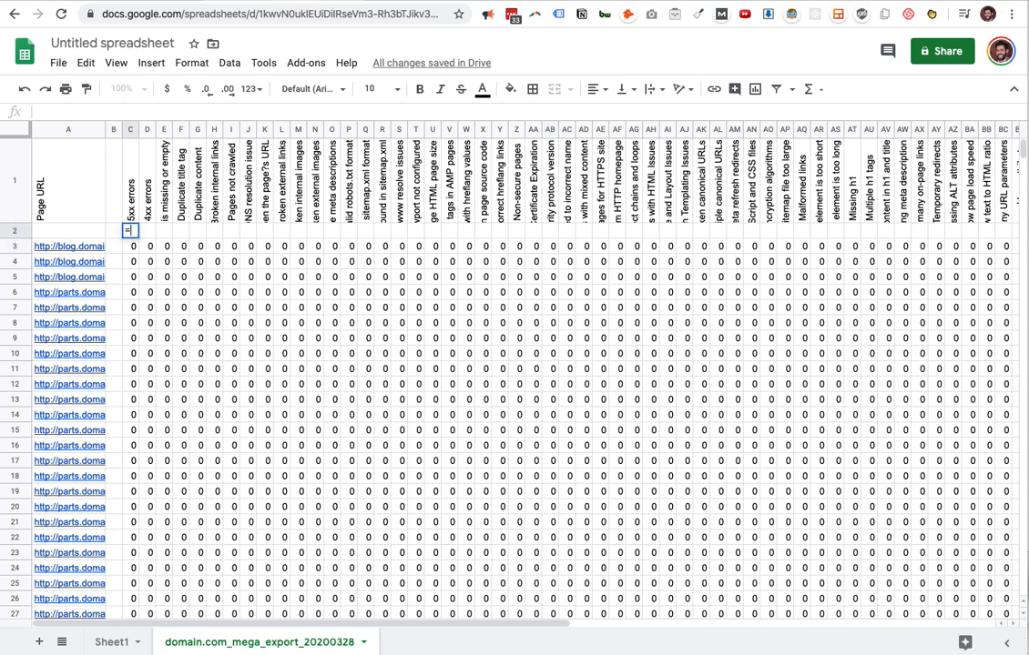
pyautogui.write('SUM(')
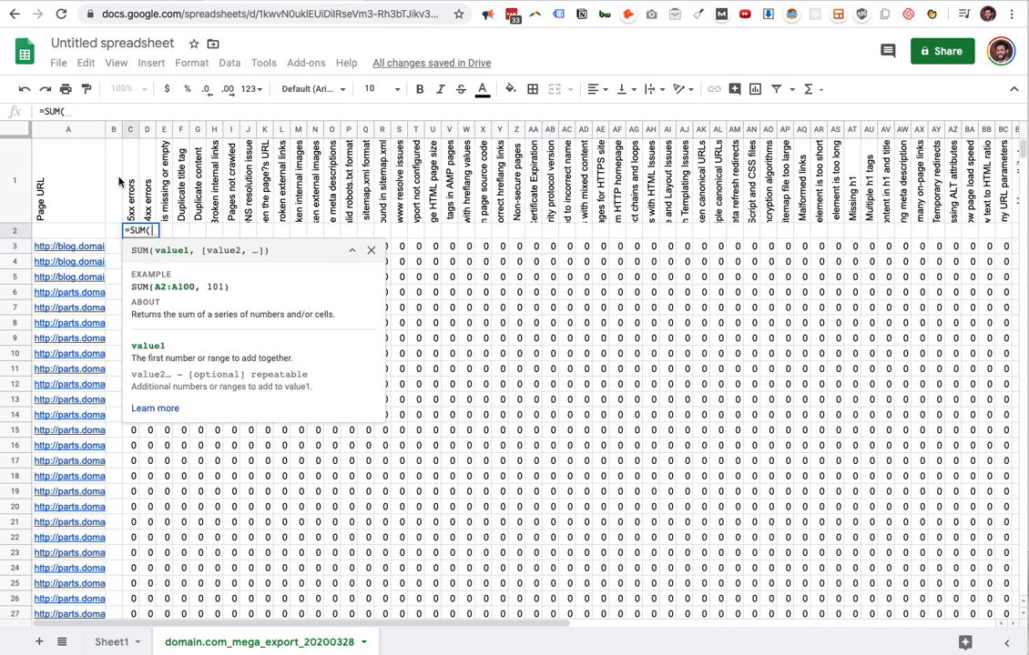
pyautogui.write('C')
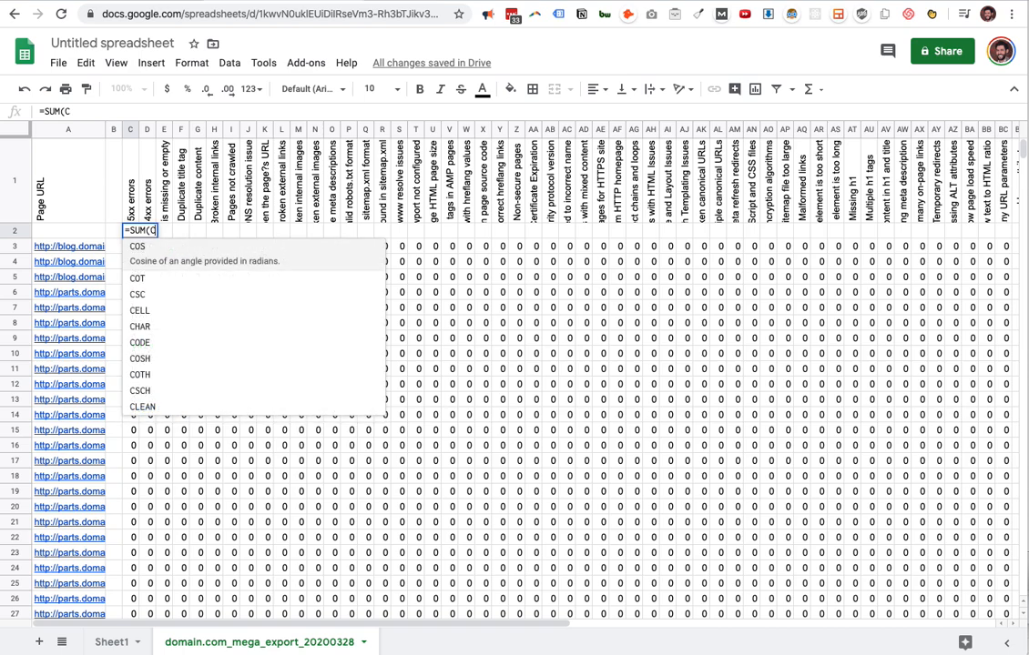
pyautogui.write('3:C)')
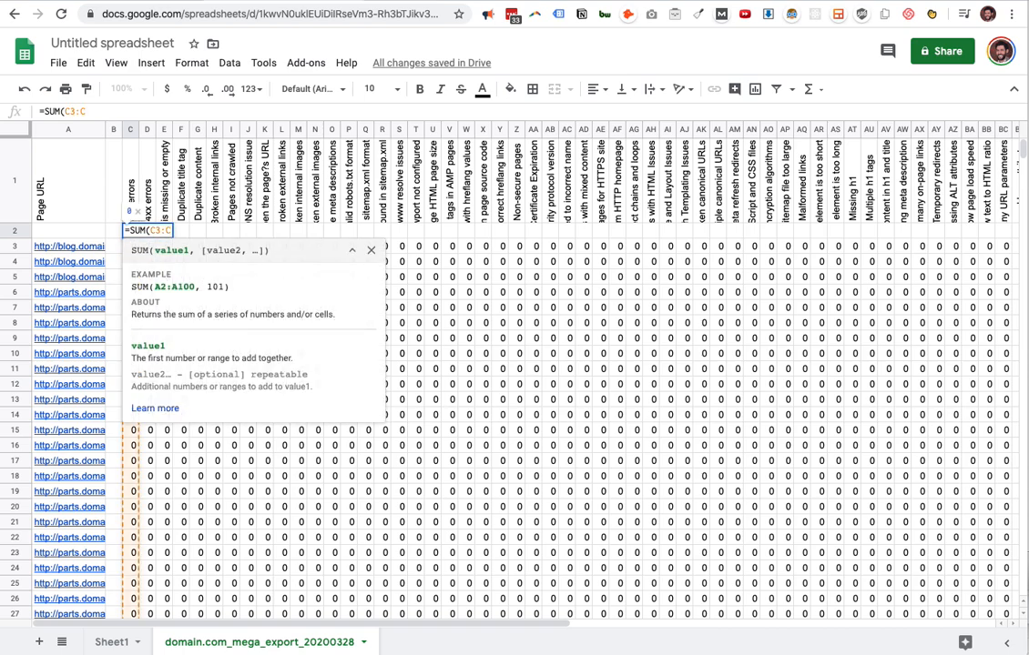
pyautogui.press('Return')
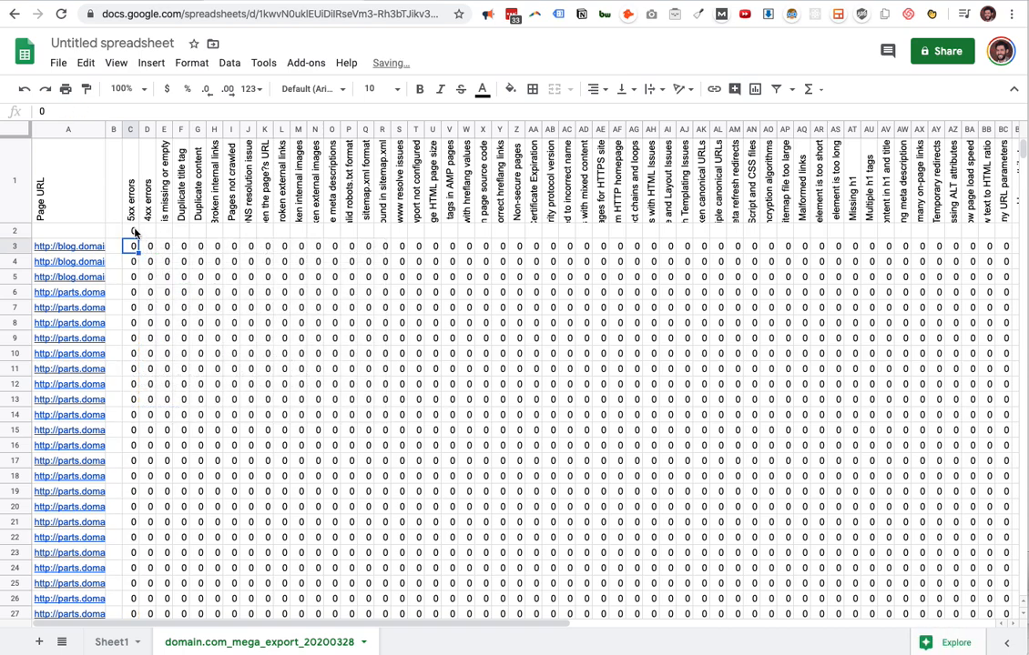
# Copy the C2 total formula across row 2 from column D through the last issue column, CO.
pyautogui.click(133, 231)
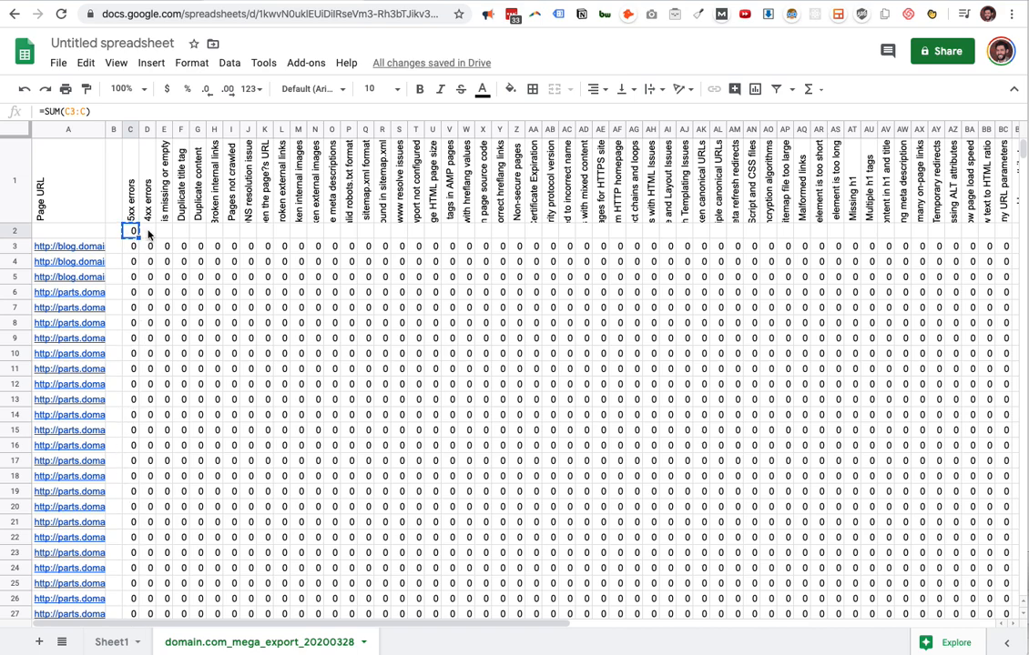
pyautogui.hotkey('ctrl', 'c')
pyautogui.press('Right')
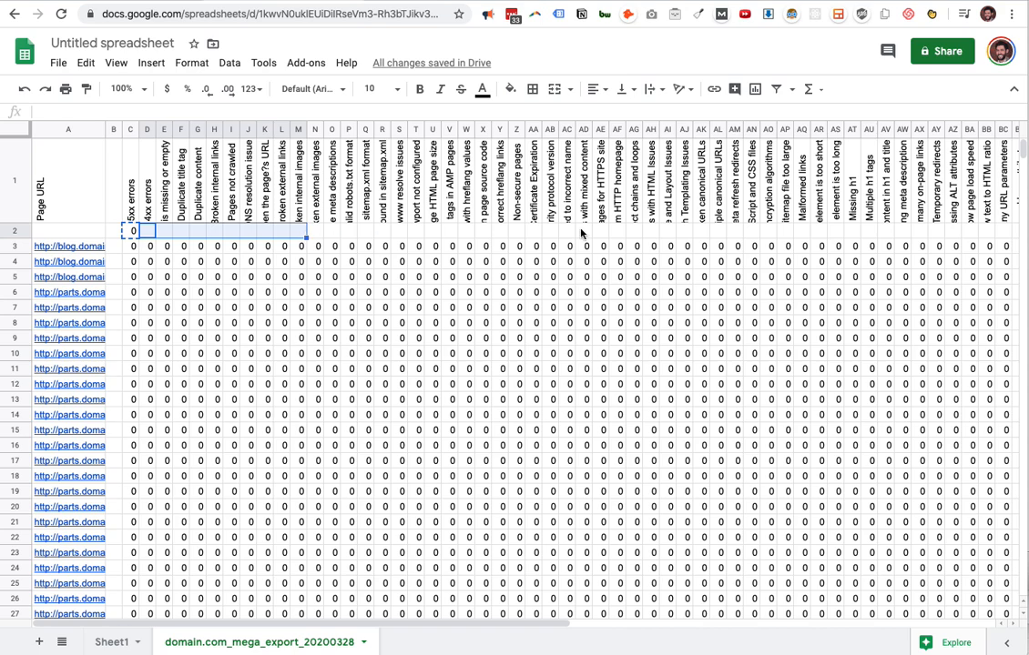
pyautogui.hscroll(10, 719, 232)
pyautogui.hotkey('ctrl', 'shift', 'Right')
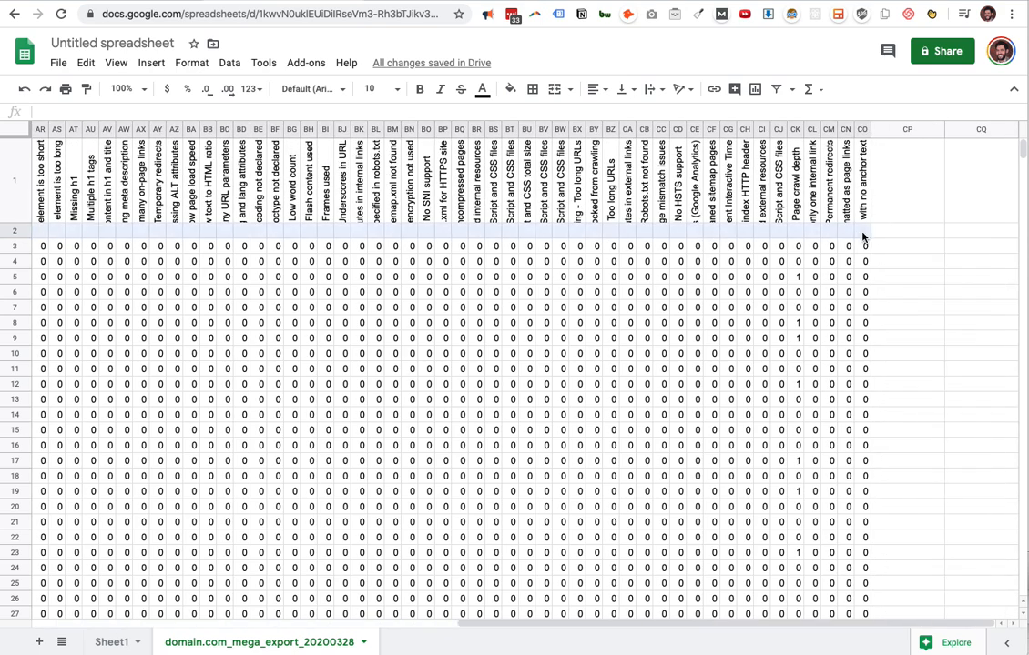
pyautogui.hotkey('ctrl', 'v')
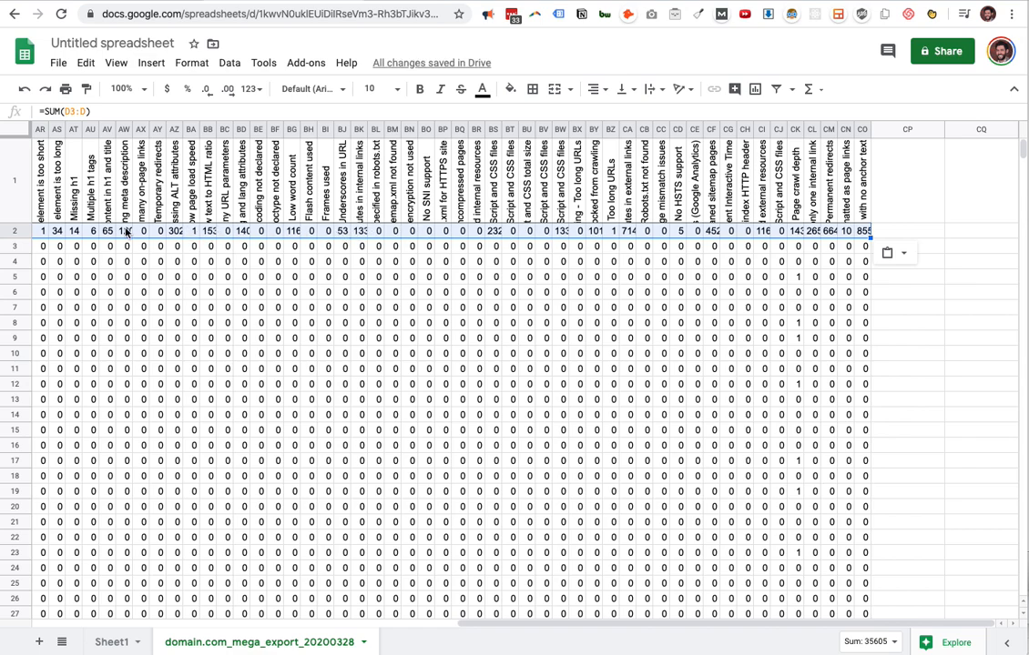
pyautogui.hscroll(-20, 381, 239)
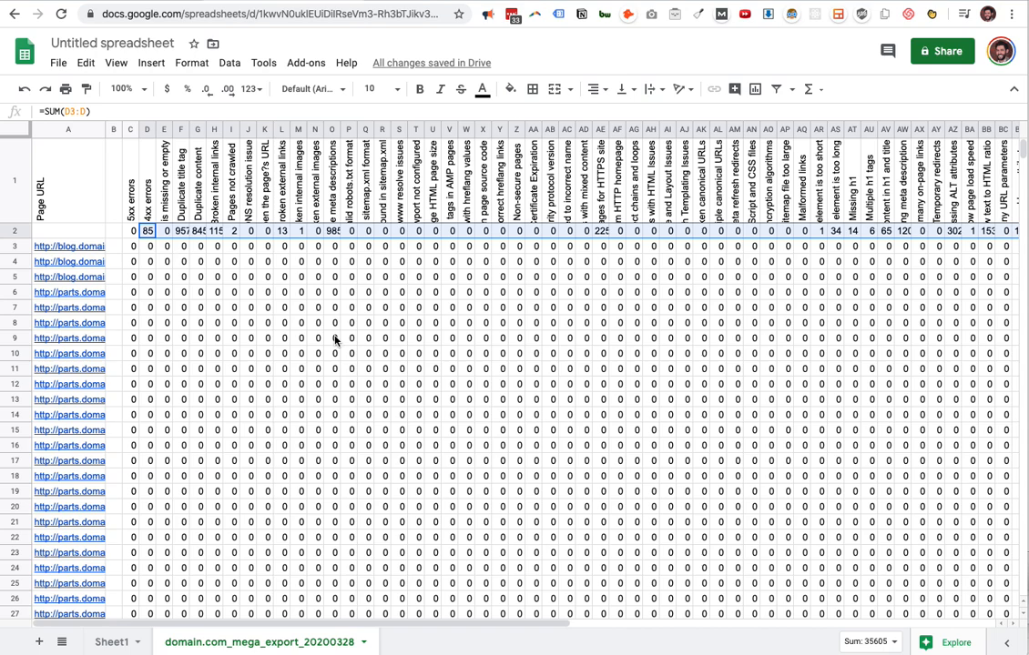
# Enter the formula =SUM(C3:CN3) in cell B3 to total the issues of the first page.
pyautogui.click(115, 248)
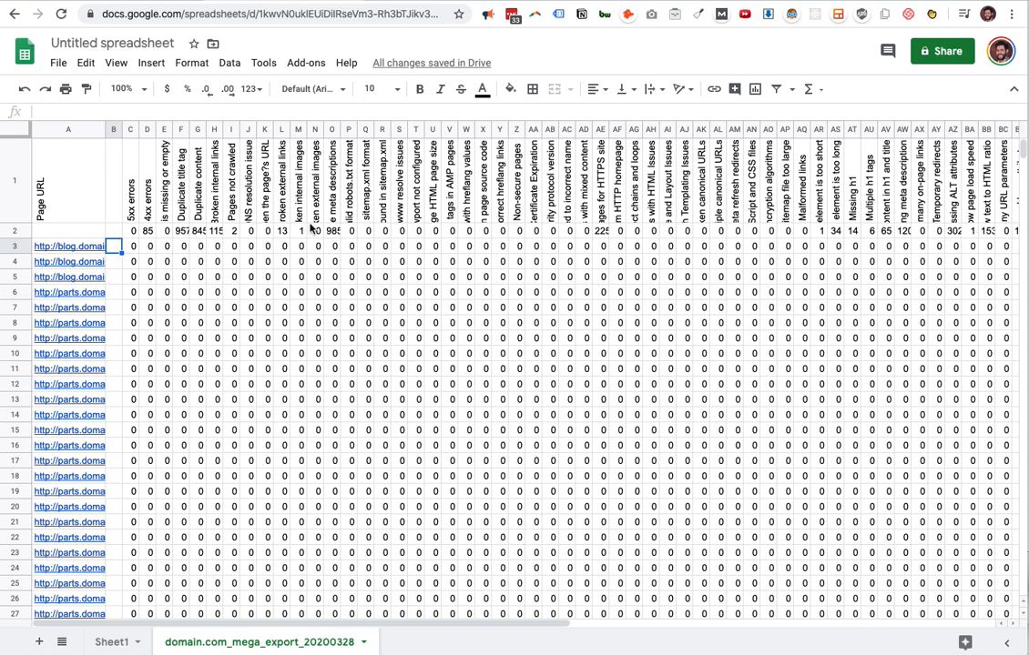
pyautogui.click(201, 231)
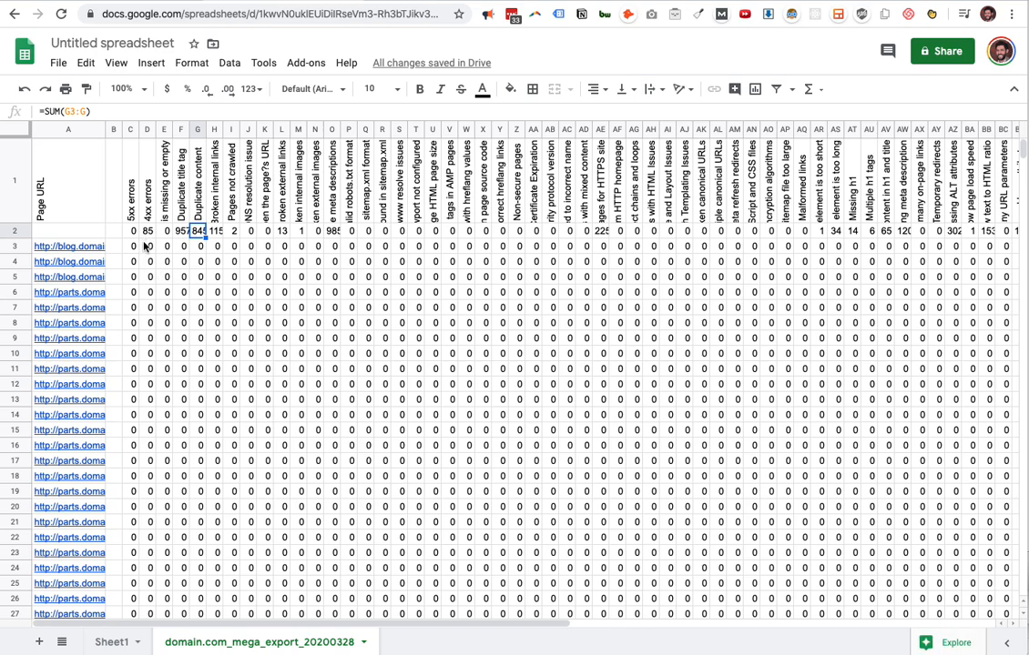
pyautogui.click(112, 248)
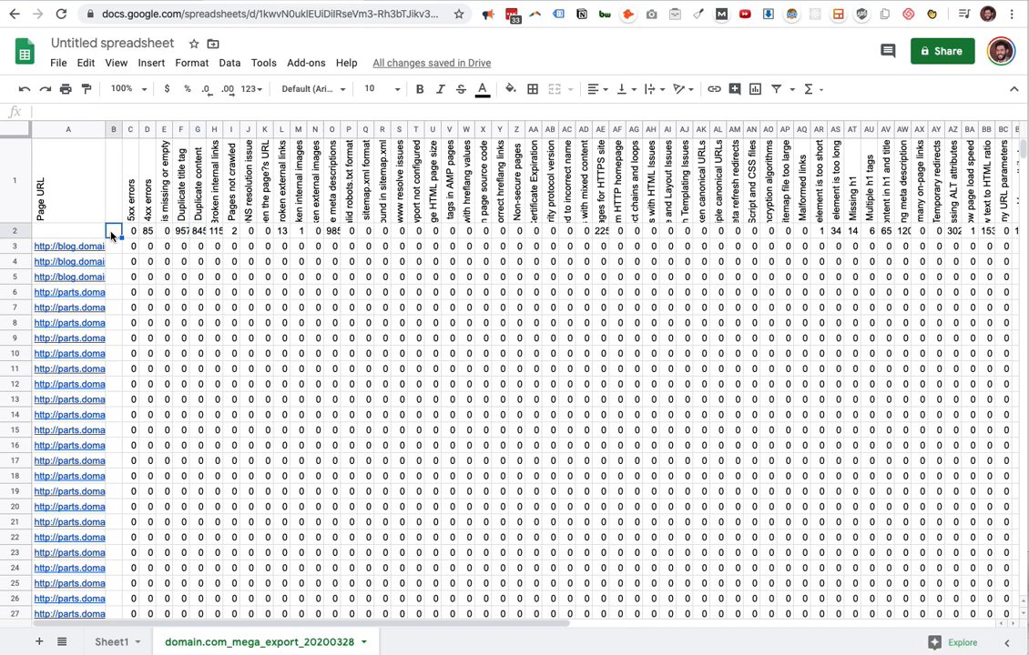
pyautogui.write('=')
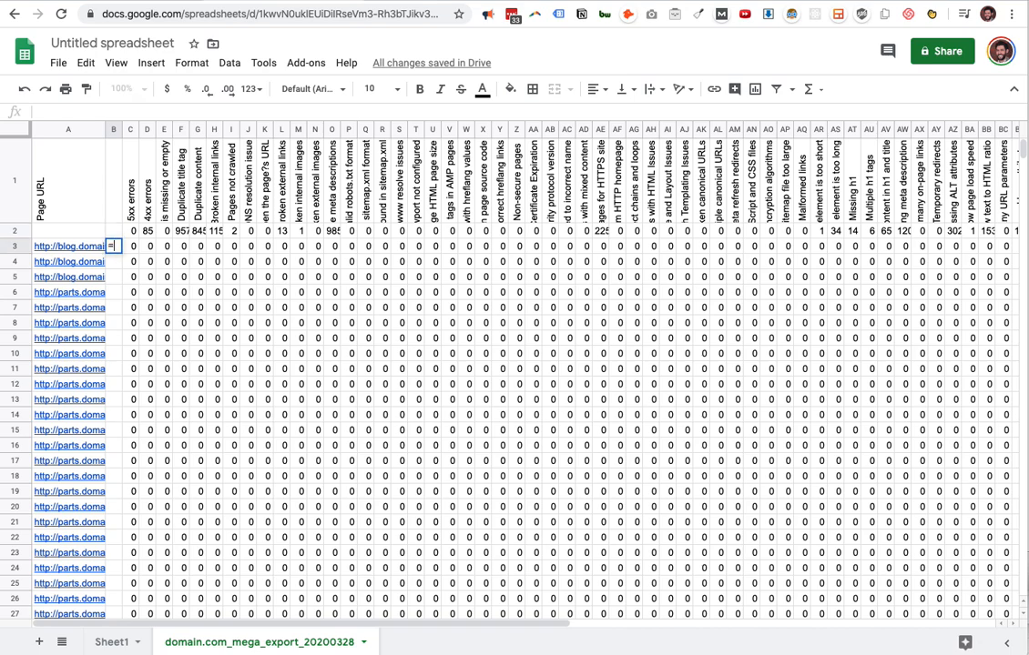
pyautogui.write('SUM(')
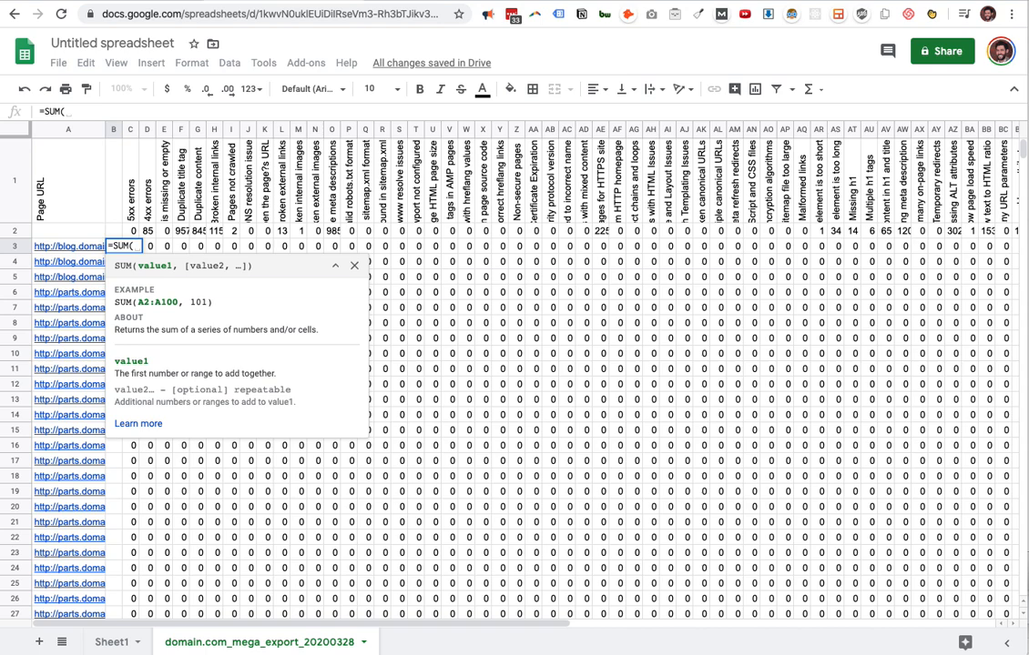
pyautogui.write('C')
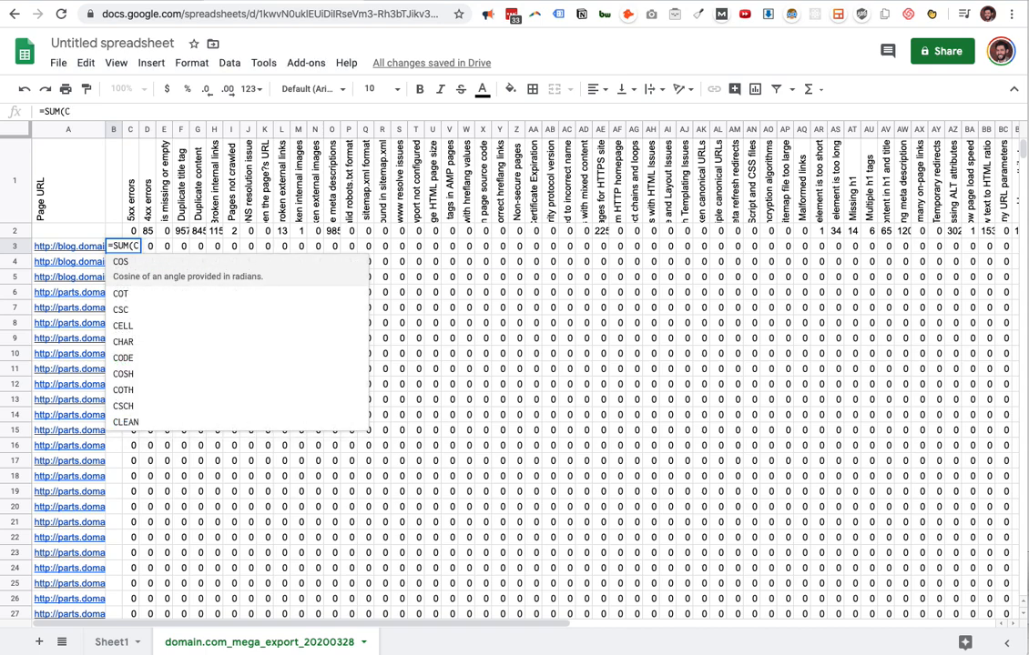
pyautogui.write('3:C')
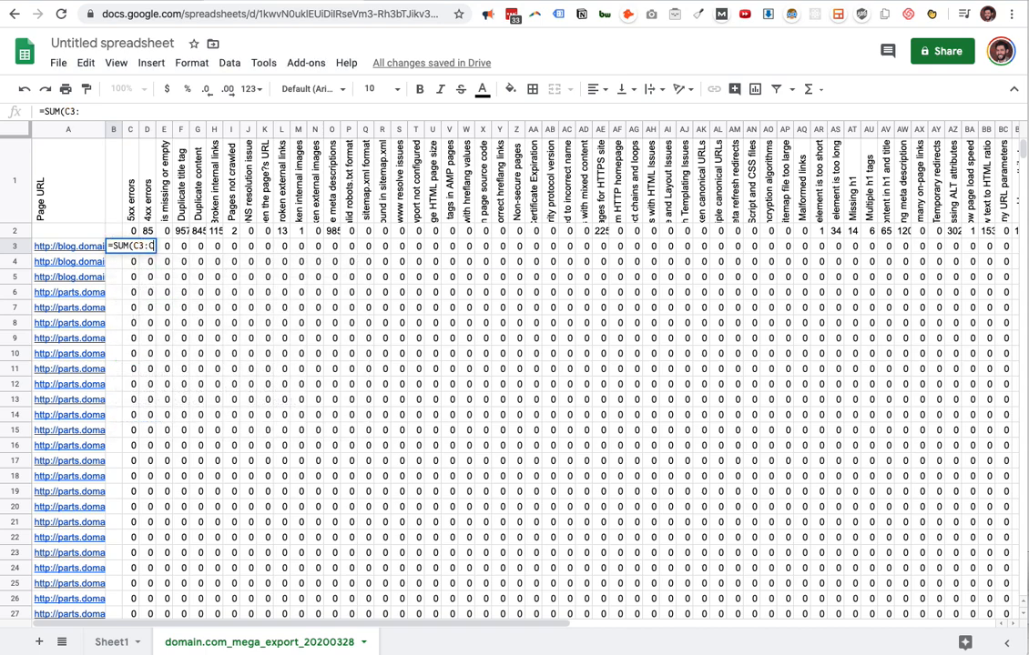
pyautogui.write('N3)')
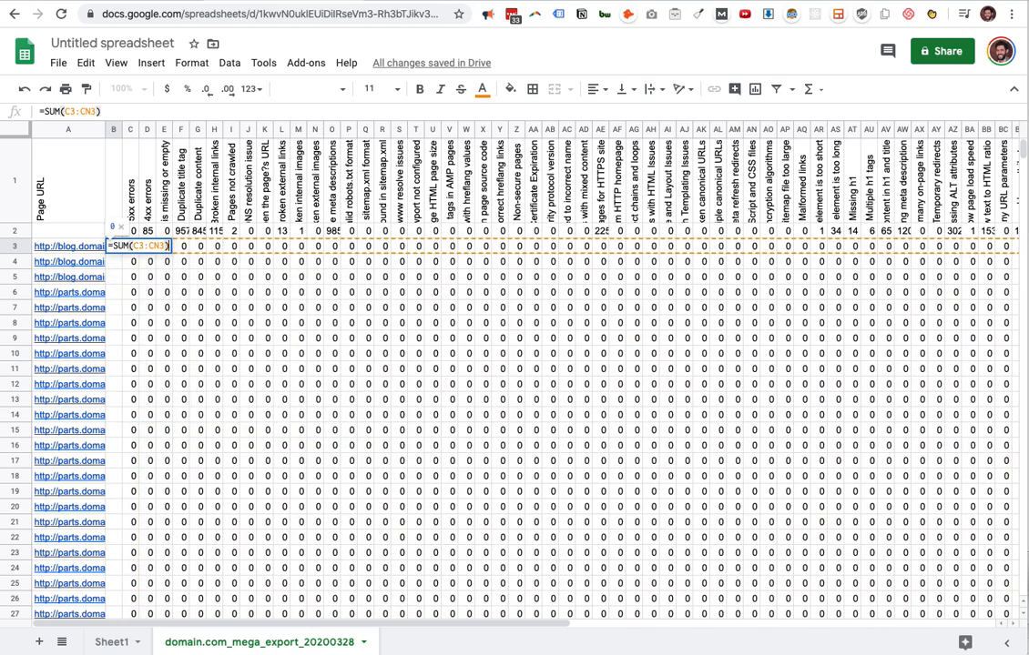
pyautogui.press('Return')
# Check the last issue column and correct the B3 formula to =SUM(C3:CO3).
pyautogui.hscroll(10, 320, 241)
pyautogui.hscroll(10, 320, 241)
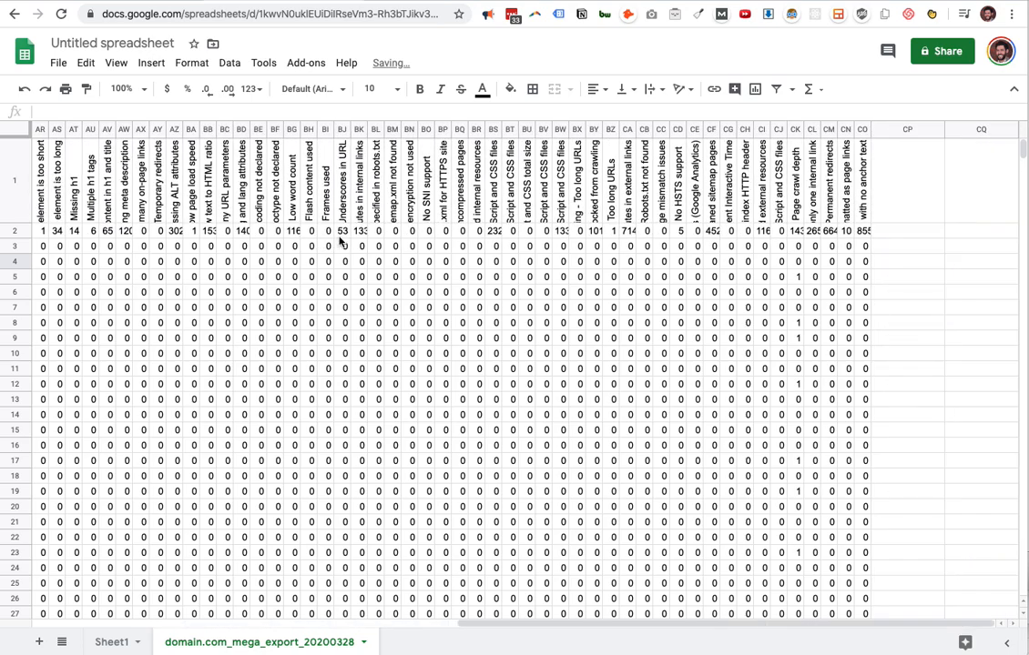
pyautogui.hscroll(-15, 833, 235)
pyautogui.doubleClick(116, 246)
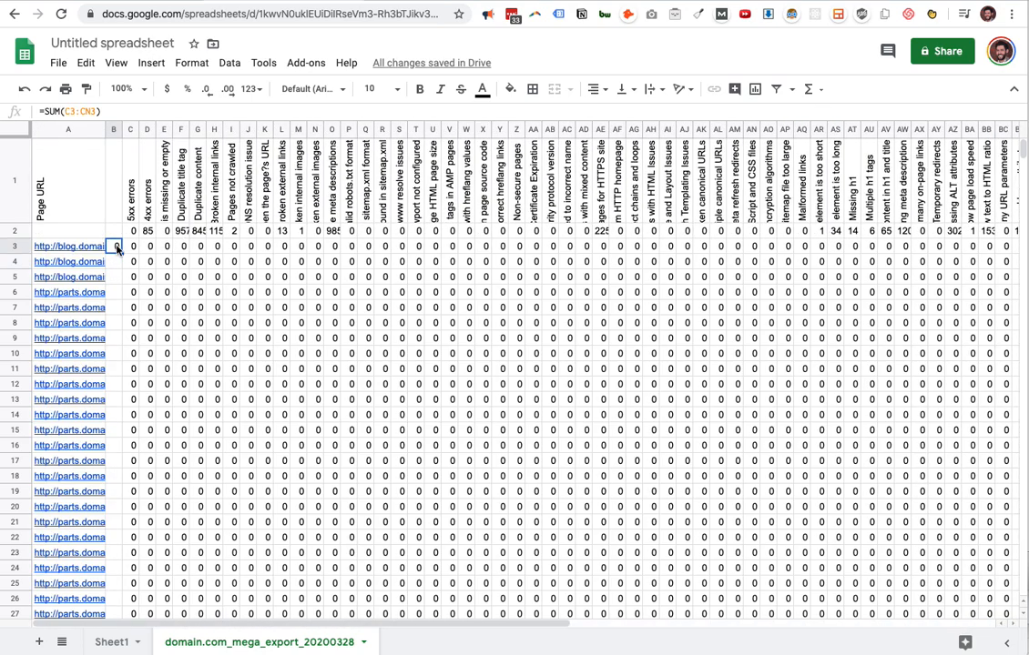
pyautogui.click(156, 246)
pyautogui.press('BackSpace')
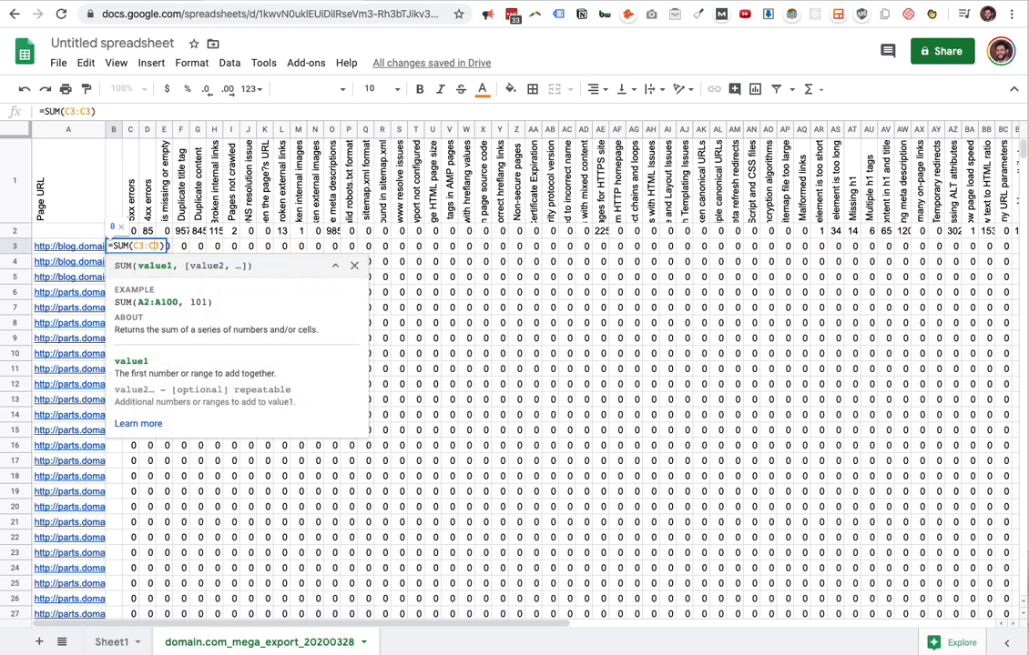
pyautogui.write('O')
pyautogui.press('Return')
# Copy the B3 page total formula down column B from row 4 through the last URL row, 3586.
pyautogui.click(119, 247)
pyautogui.press('super+c')
pyautogui.press('Down')
pyautogui.scroll(-20, 118, 301)
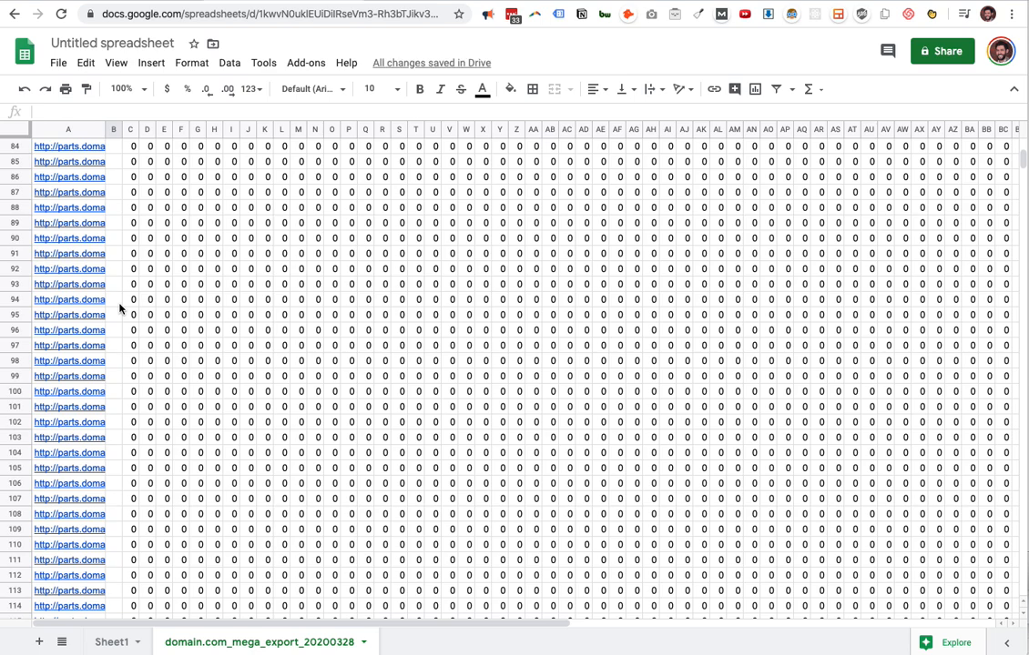
pyautogui.press('super+shift+Down')
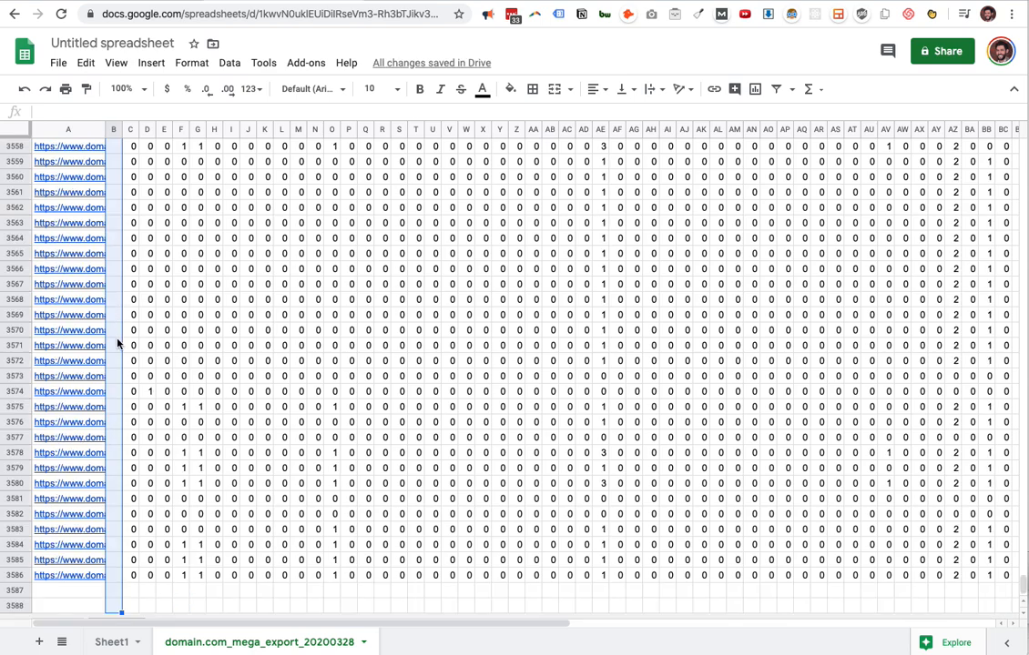
pyautogui.keyDown('shift'); pyautogui.click(112, 579); pyautogui.keyUp('shift')
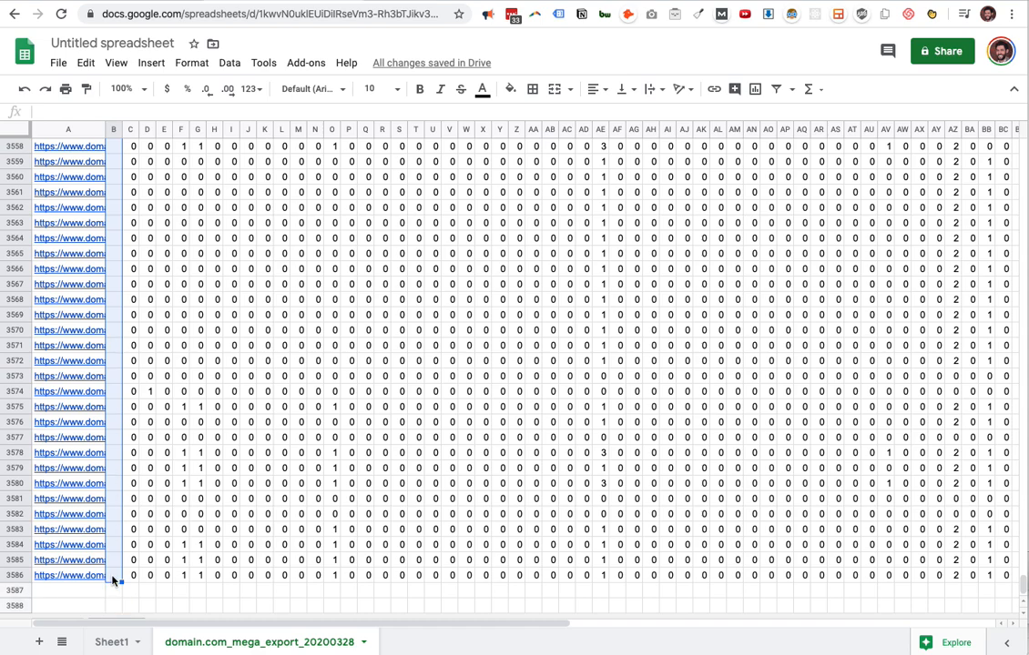
pyautogui.press('super+v')
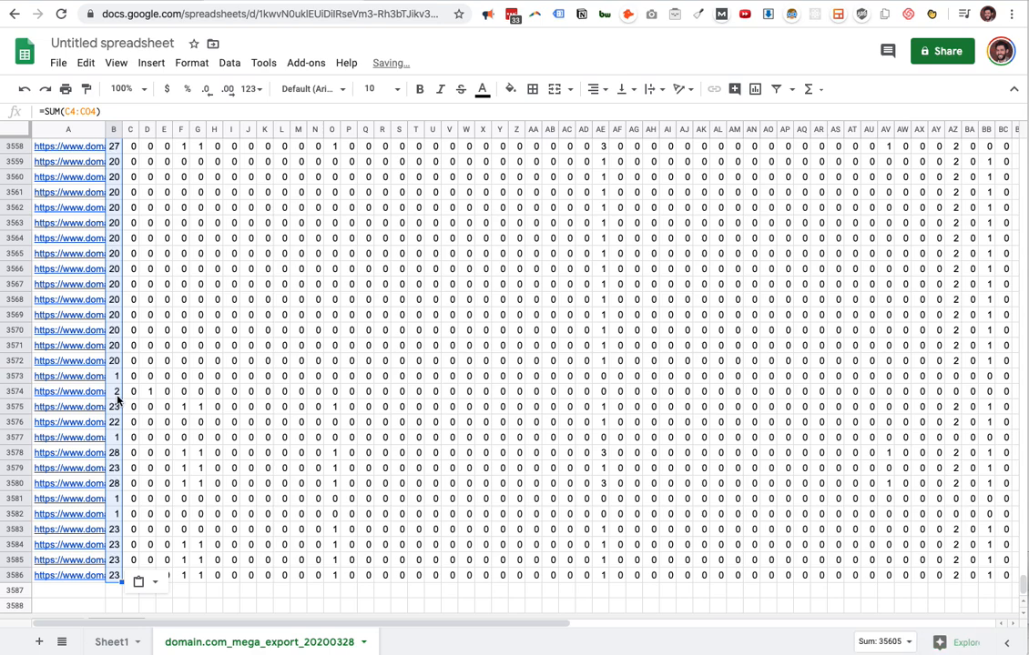
pyautogui.click(142, 393)
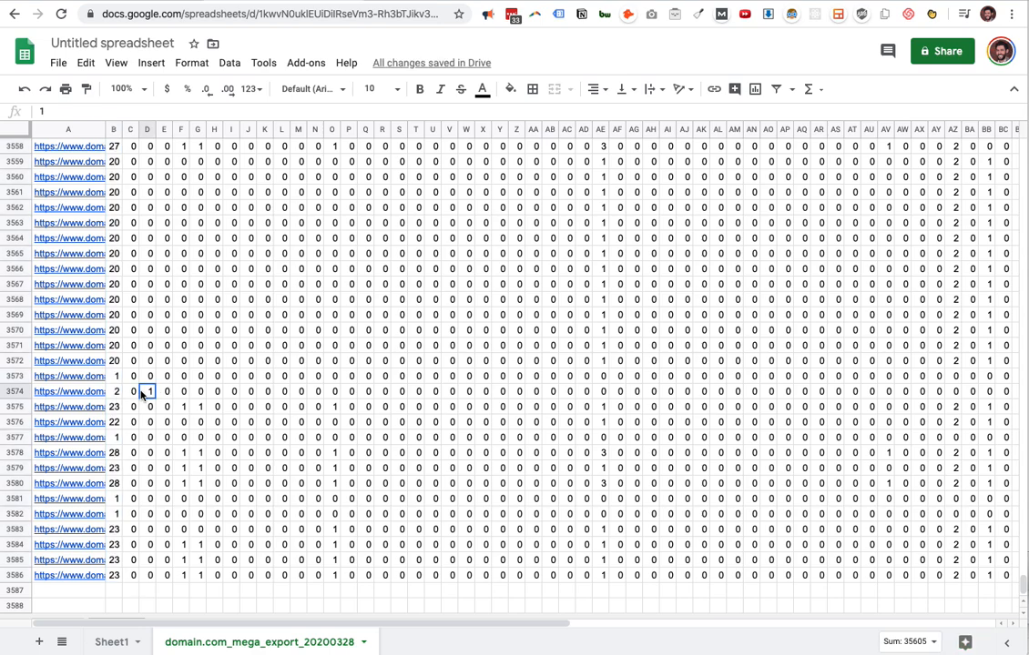
pyautogui.press('super+shift+Up')
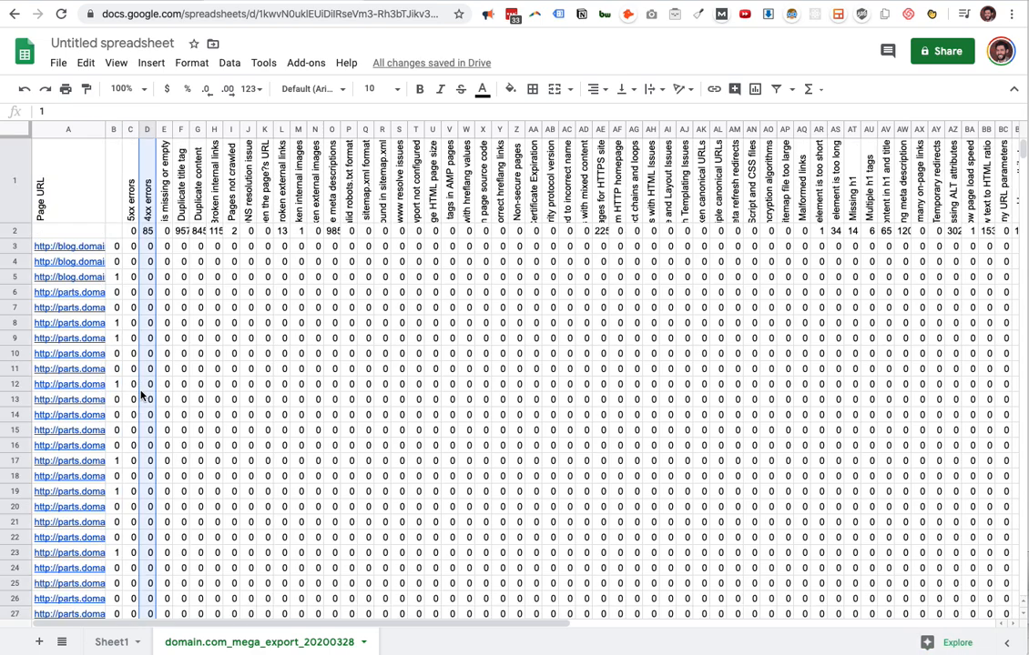
pyautogui.click(150, 246)
# Freeze the sheet's rows up to row 2, including the headers and column totals.
pyautogui.click(15, 231)
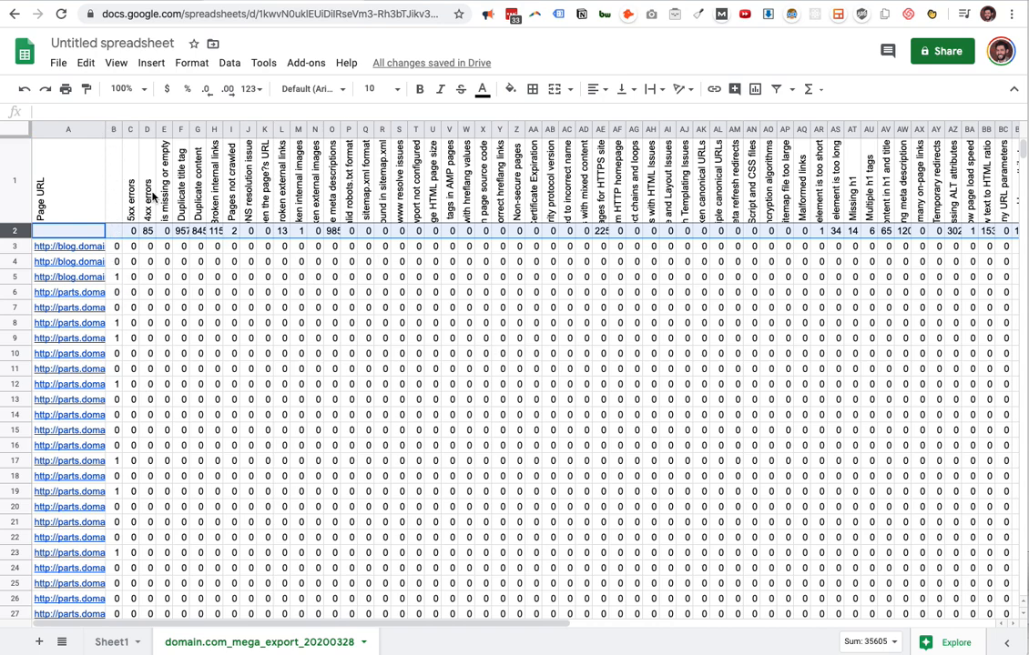
pyautogui.click(133, 231)
pyautogui.click(22, 231)
pyautogui.click(151, 63)
pyautogui.moveTo(125, 66)
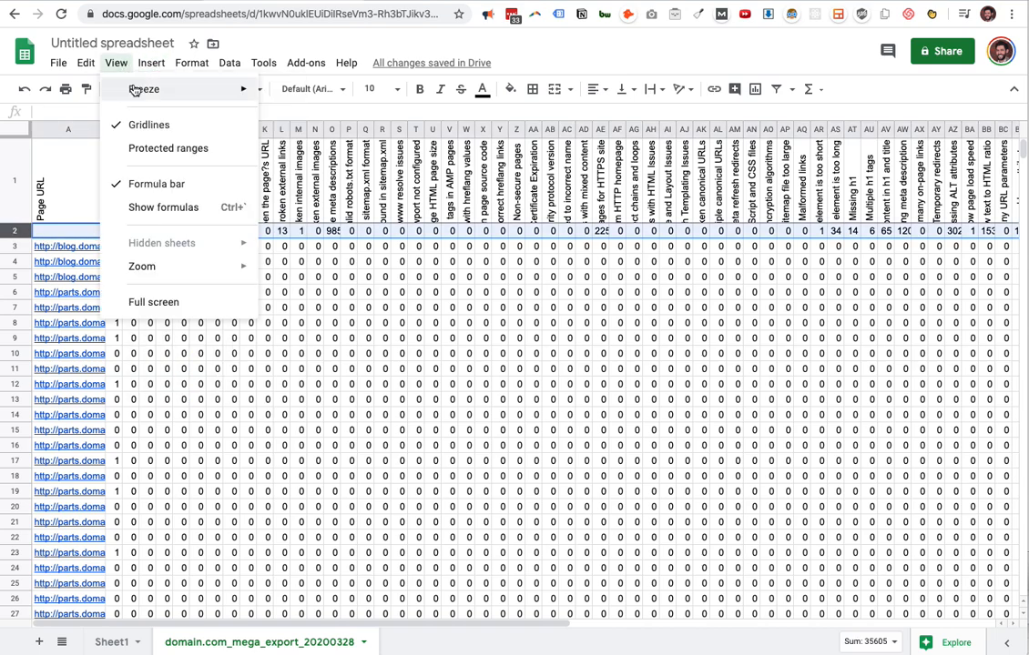
pyautogui.moveTo(246, 83)
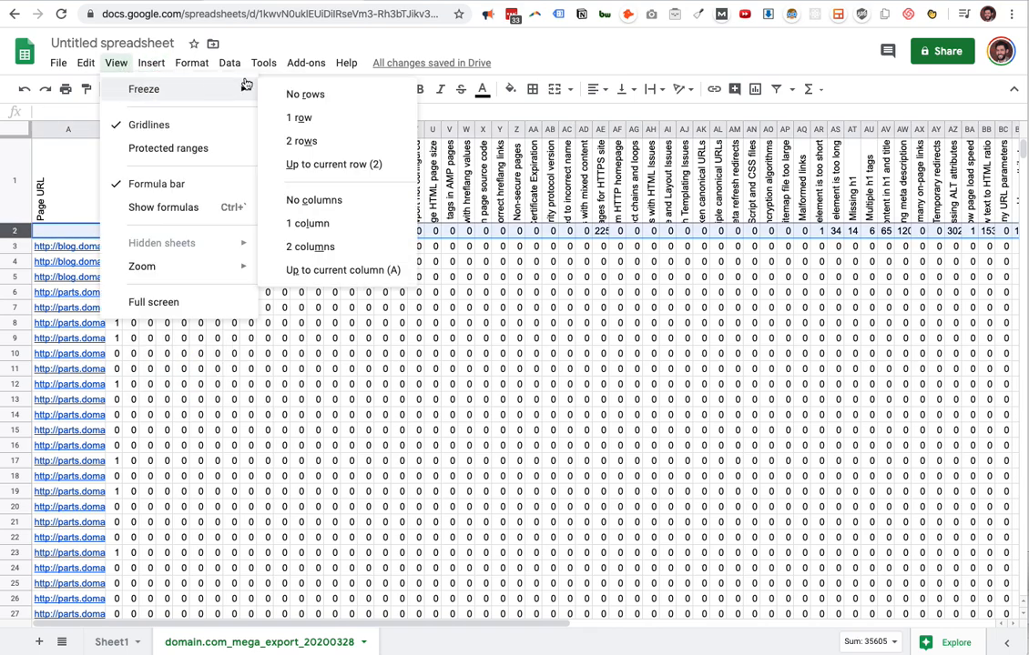
pyautogui.click(329, 166)
# Select column B and freeze the sheet's rows up to current row 1.
pyautogui.click(128, 129)
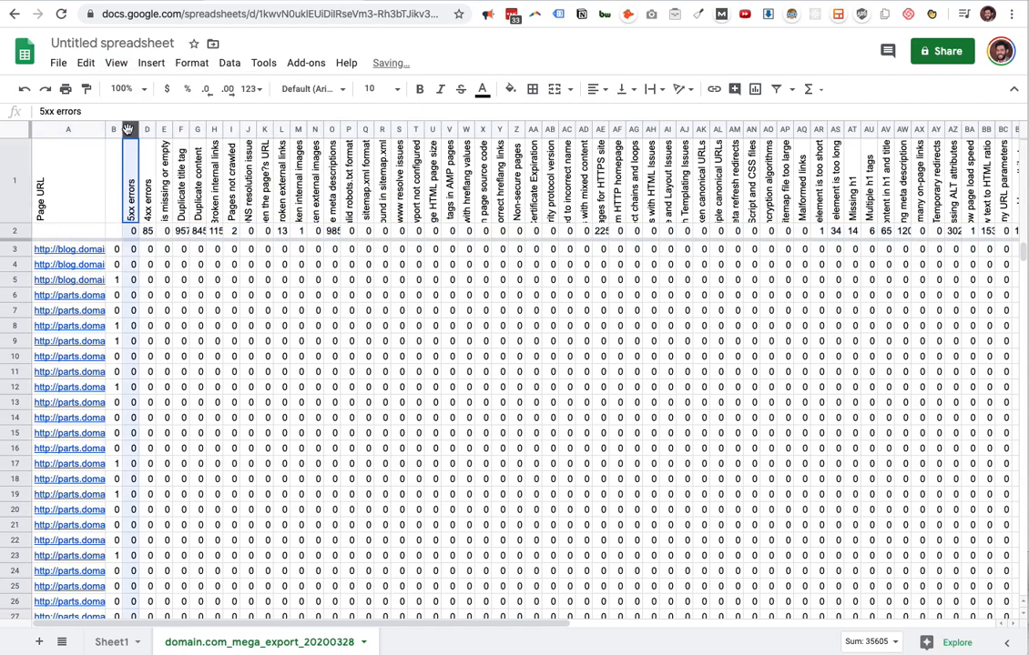
pyautogui.click(114, 130)
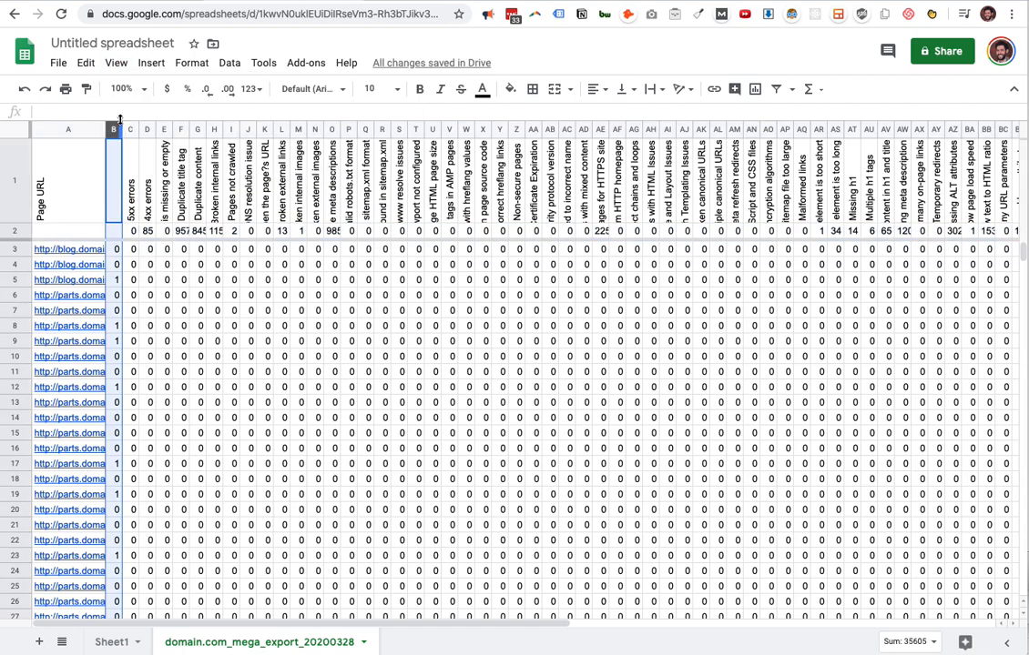
pyautogui.click(115, 63)
pyautogui.click(106, 68)
pyautogui.click(106, 68)
pyautogui.moveTo(128, 87)
pyautogui.click(344, 165)
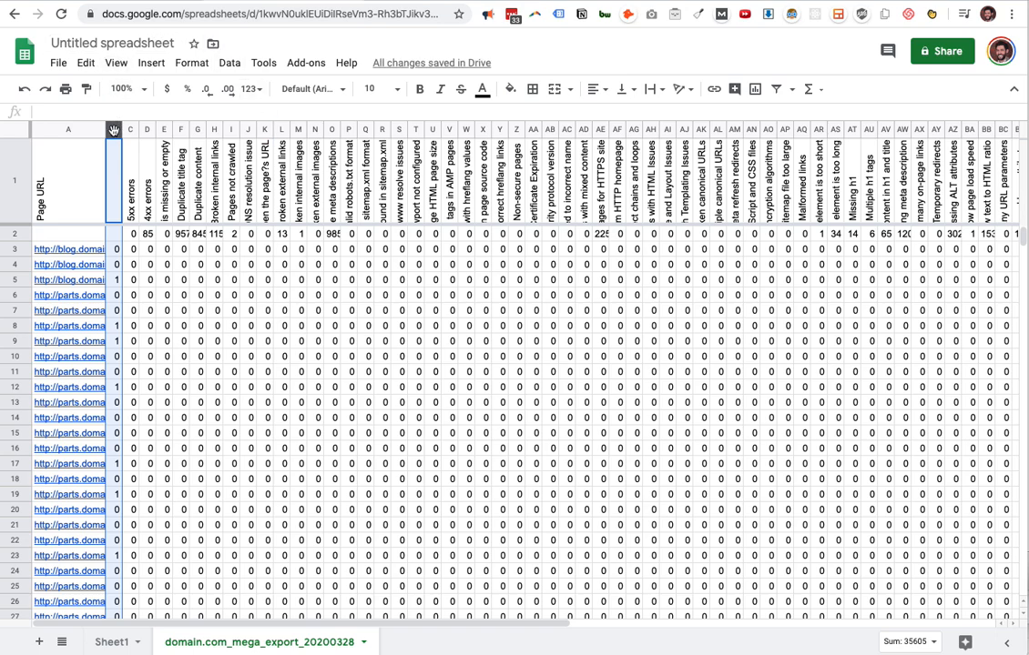
# Freeze the sheet's columns up to current column B, covering the page URLs and page totals.
pyautogui.click(115, 63)
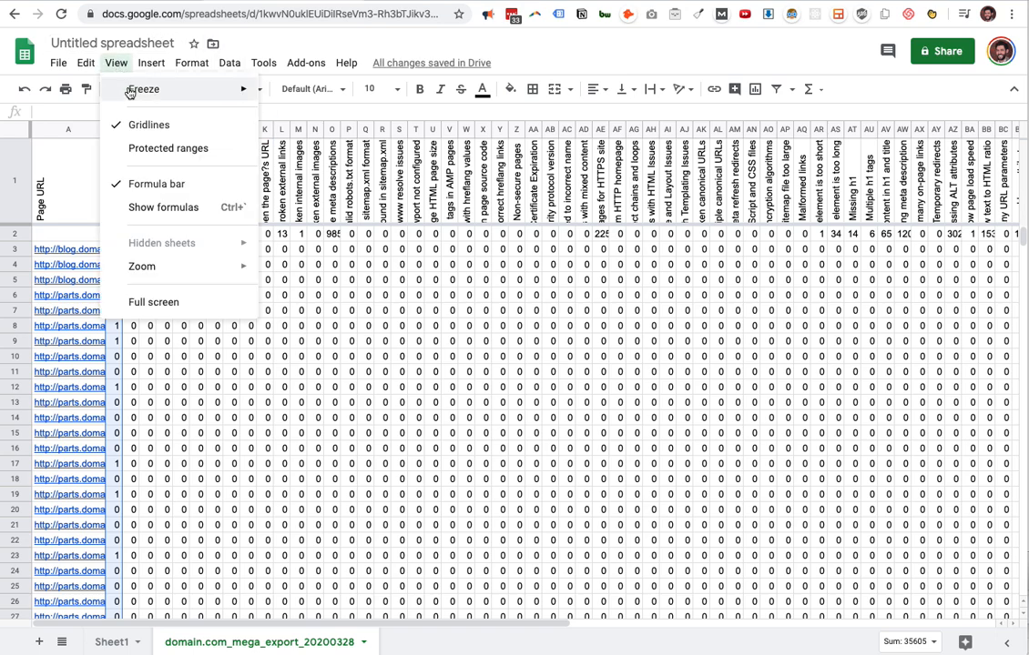
pyautogui.moveTo(137, 88)
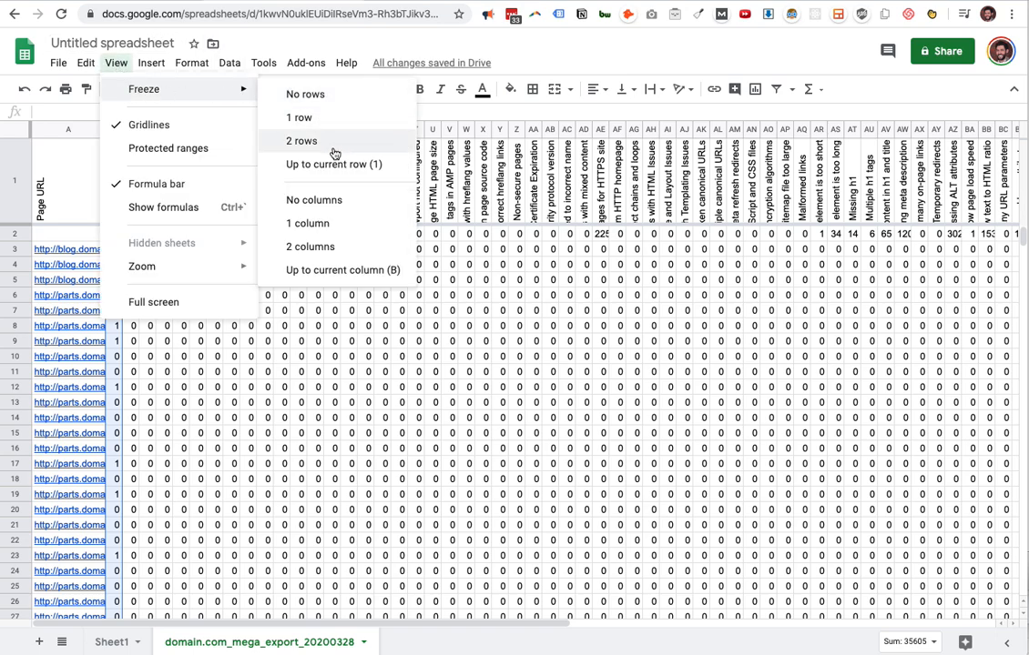
pyautogui.click(342, 270)
pyautogui.click(195, 263)
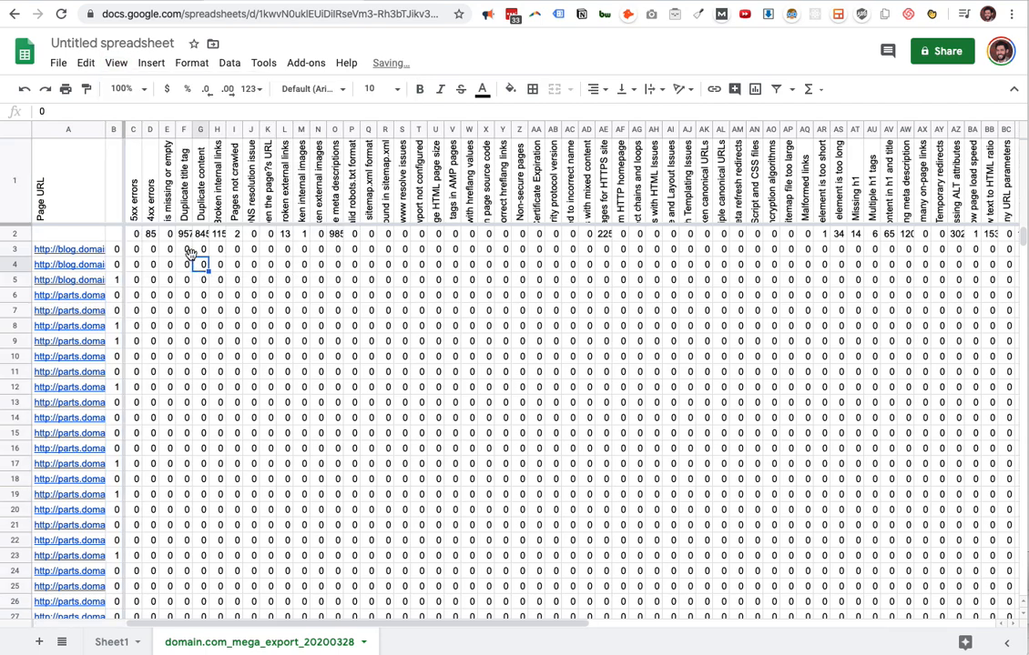
# Select row 2 and freeze the sheet's rows up to it, covering the headers and column totals.
pyautogui.click(15, 234)
pyautogui.click(117, 62)
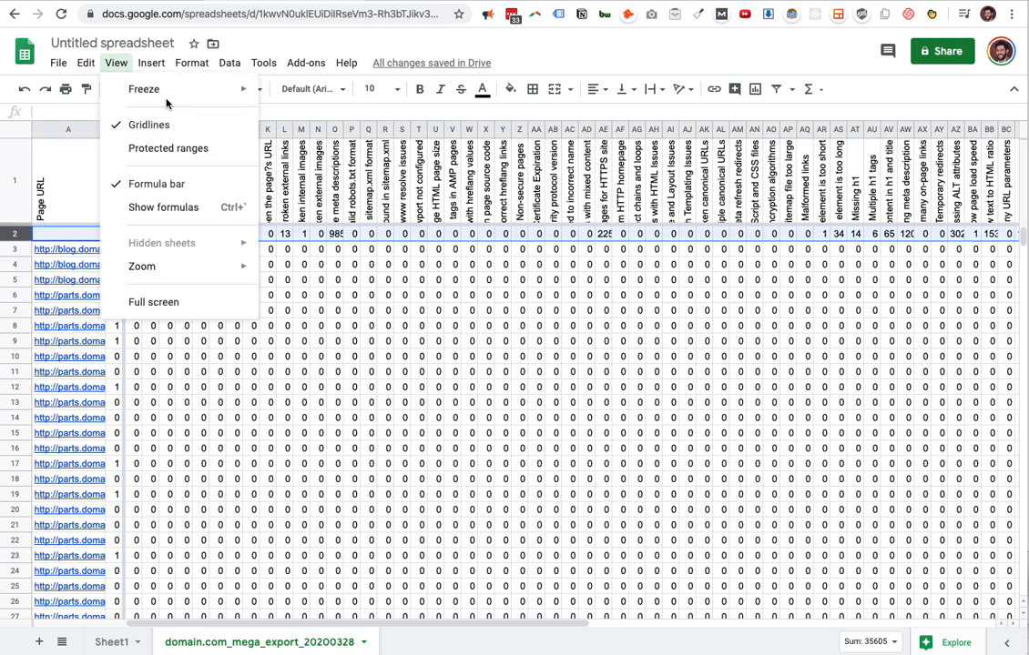
pyautogui.moveTo(142, 92)
pyautogui.click(321, 165)
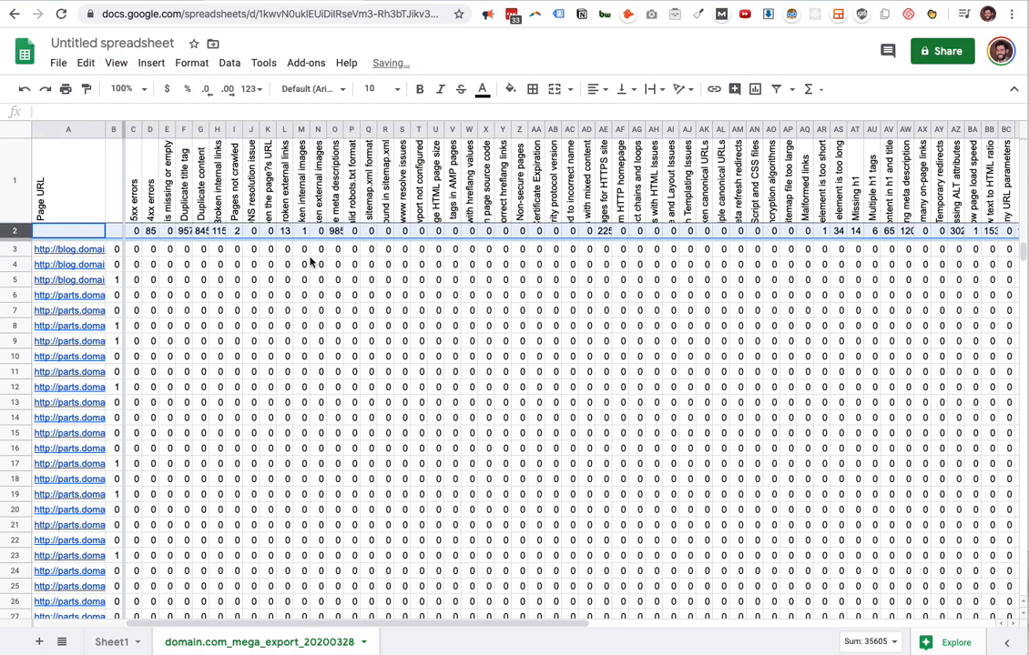
pyautogui.click(302, 264)
# Look through the sheet in both directions to check the frozen header rows and the URL and total columns.
pyautogui.scroll(-3, 196, 271)
pyautogui.scroll(3, 209, 275)
pyautogui.scroll(-8, 226, 279)
pyautogui.hscroll(2, 224, 278)
pyautogui.hscroll(-2, 224, 279)
pyautogui.hscroll(2, 226, 279)
pyautogui.hscroll(-2, 228, 279)
pyautogui.scroll(8, 231, 279)
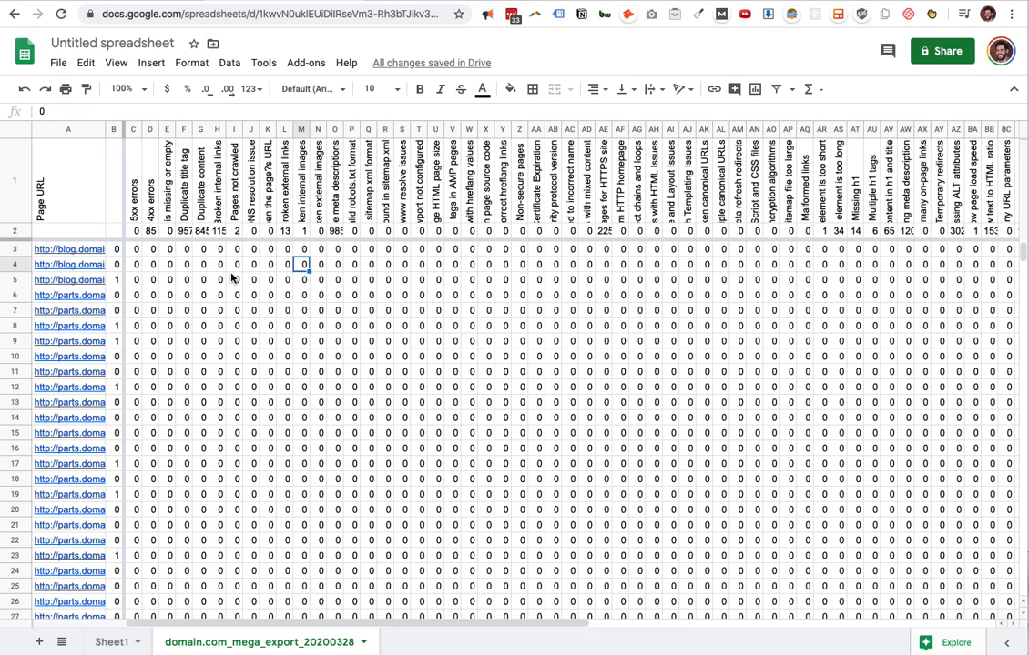
# Apply a green-yellow-red color scale conditional format to the column totals in row 2, range A2:CQ2.
pyautogui.click(15, 230)
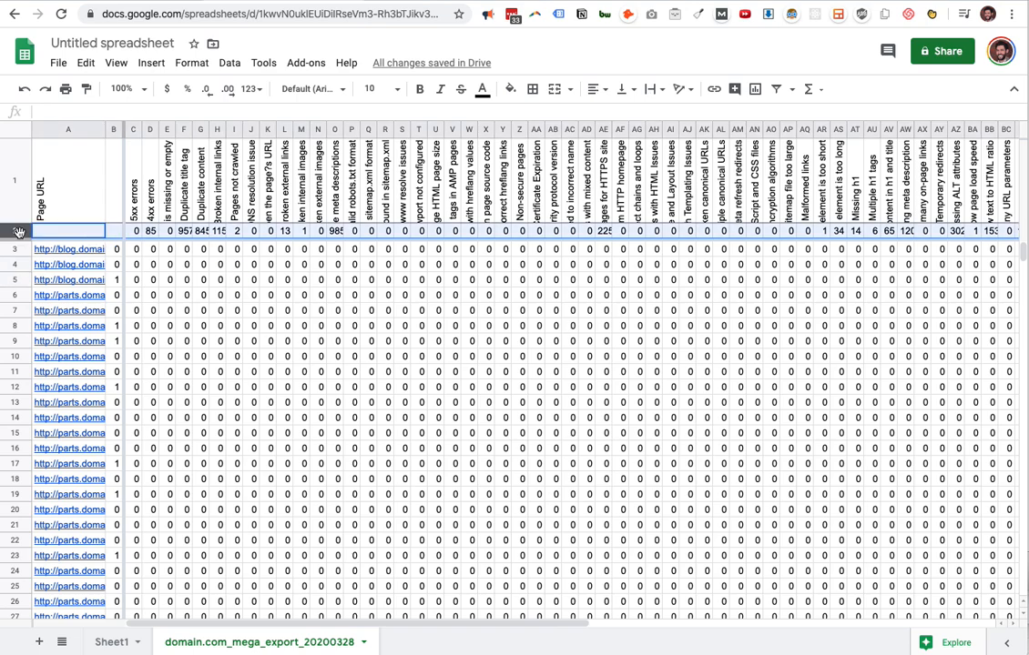
pyautogui.click(185, 65)
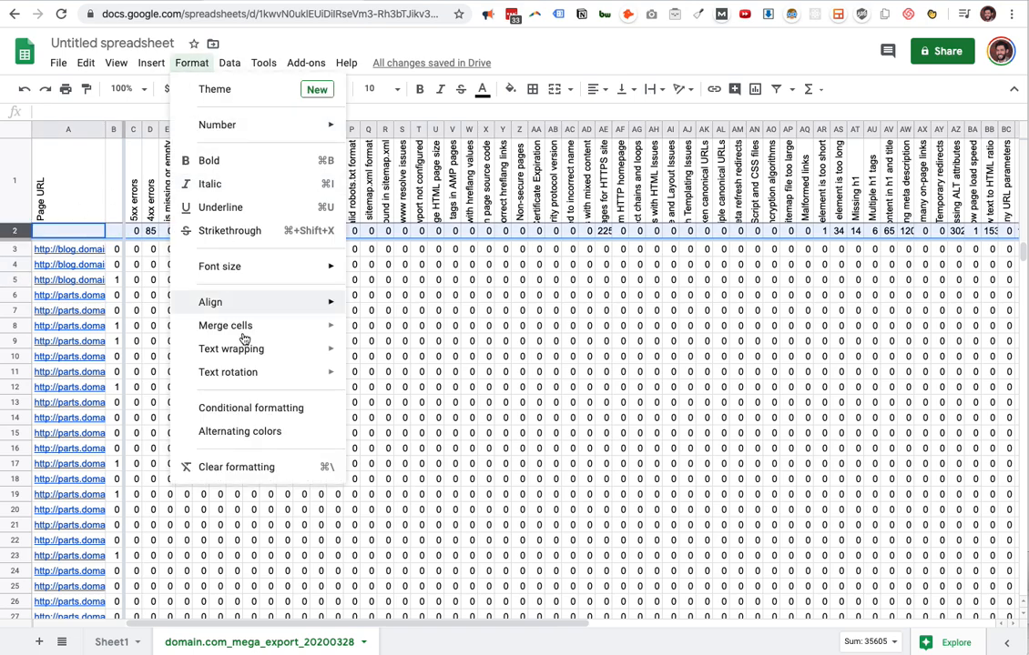
pyautogui.click(264, 411)
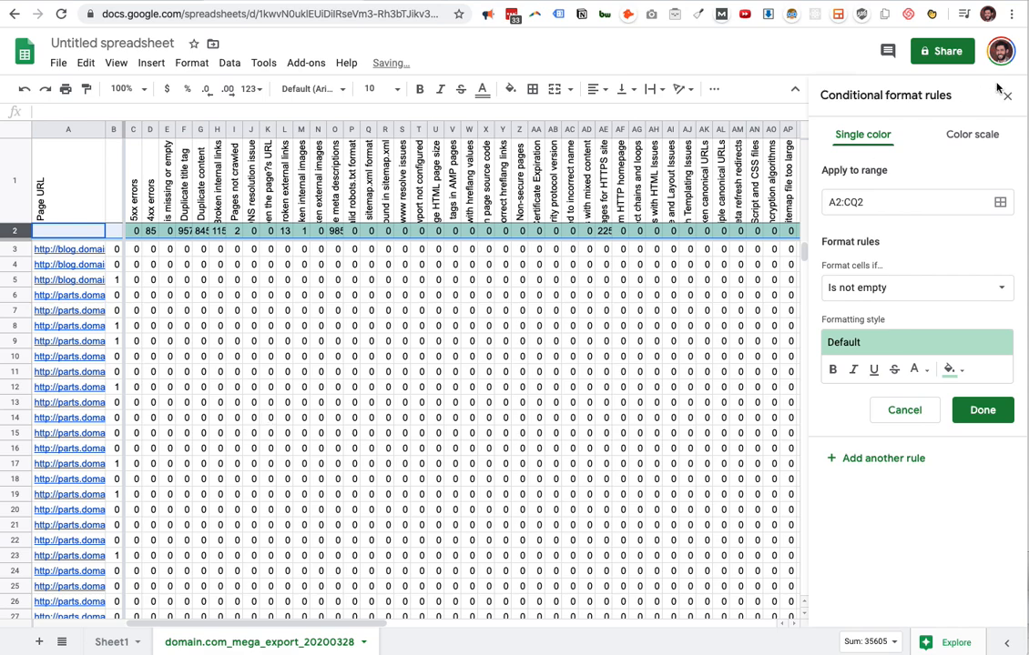
pyautogui.click(971, 135)
pyautogui.click(955, 287)
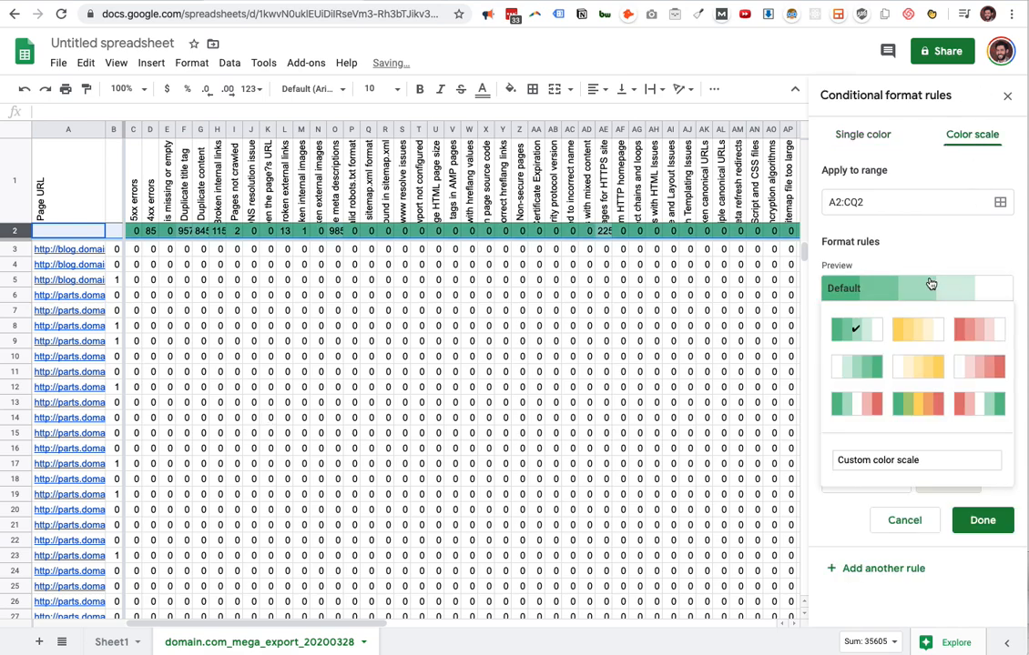
pyautogui.click(925, 404)
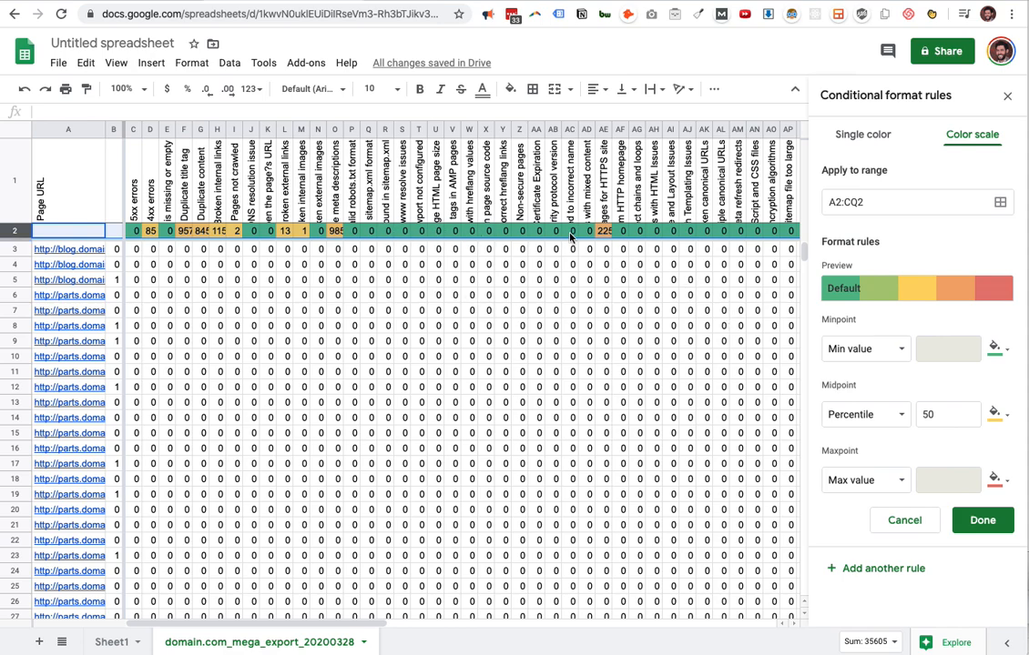
pyautogui.click(985, 521)
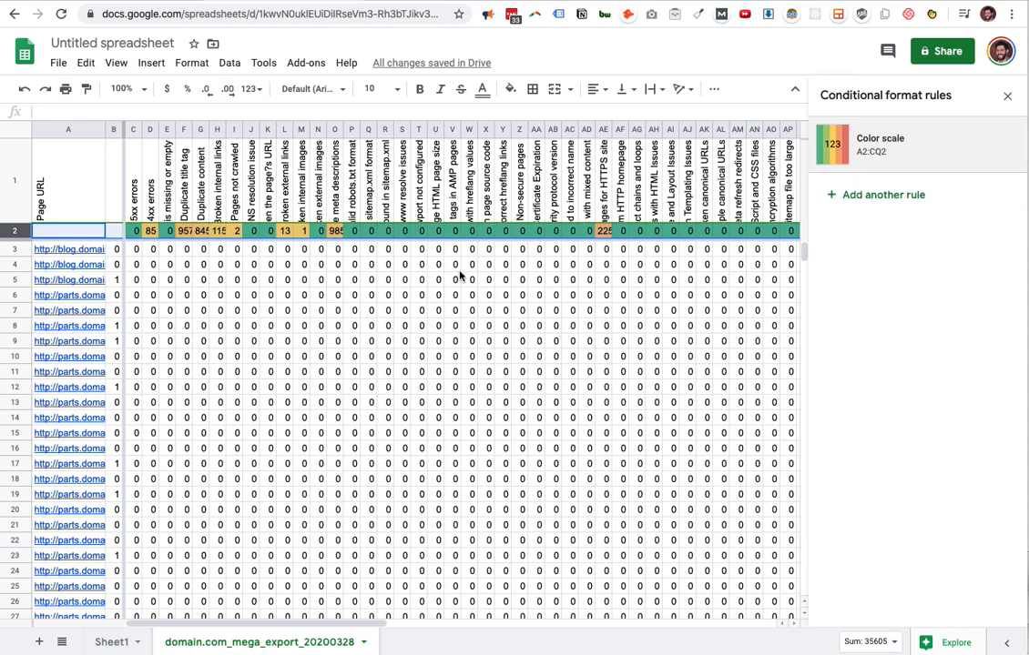
pyautogui.click(401, 279)
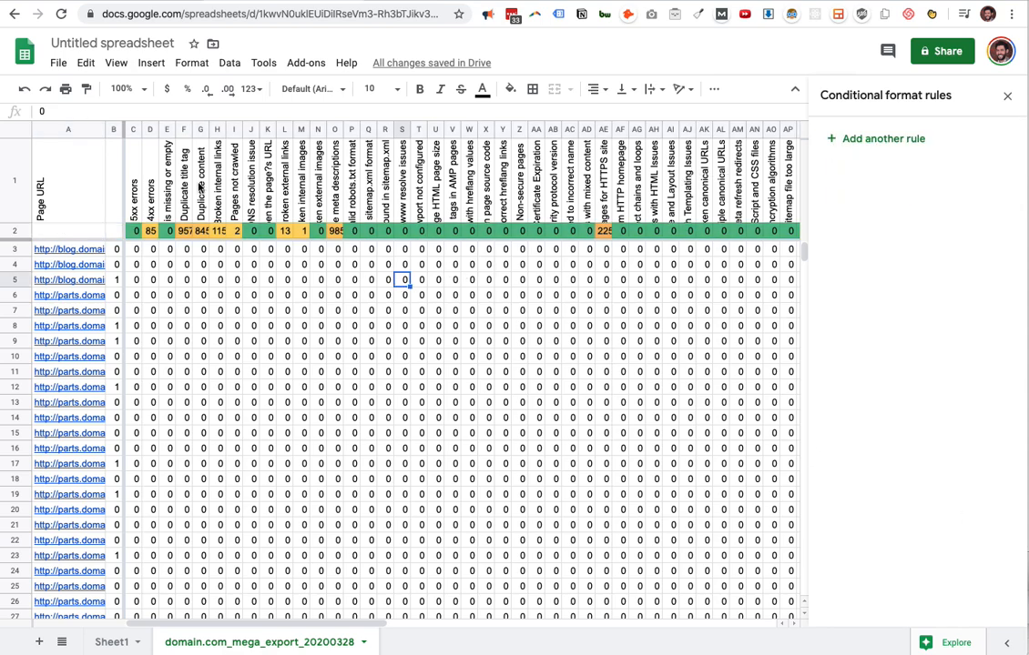
# Add a green-yellow-red color scale rule to the page totals in column B, range B1:B3588.
pyautogui.click(113, 130)
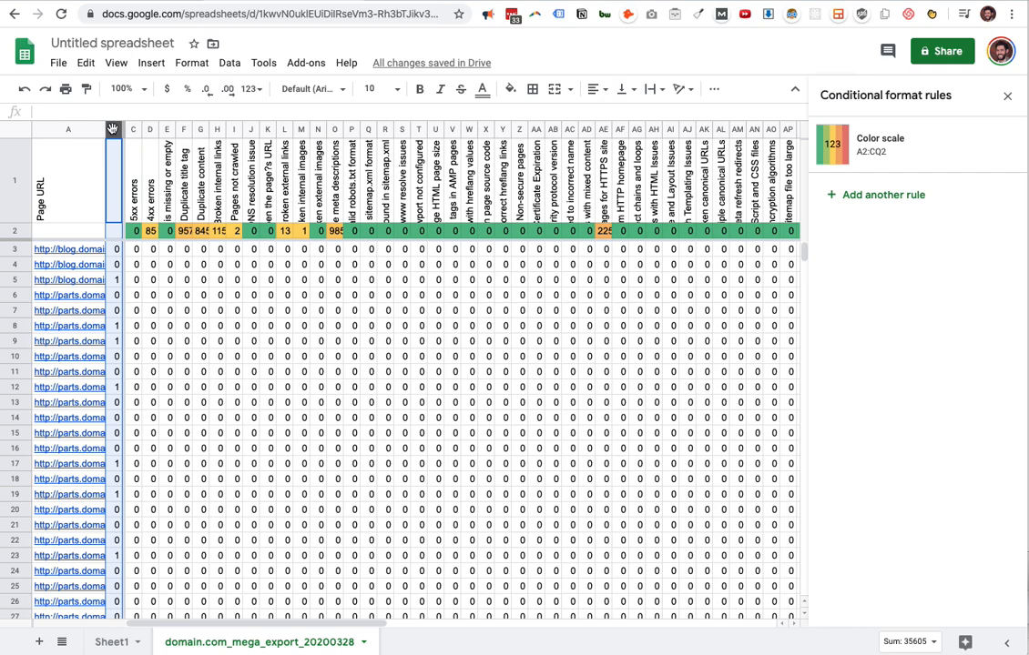
pyautogui.click(913, 197)
pyautogui.click(971, 136)
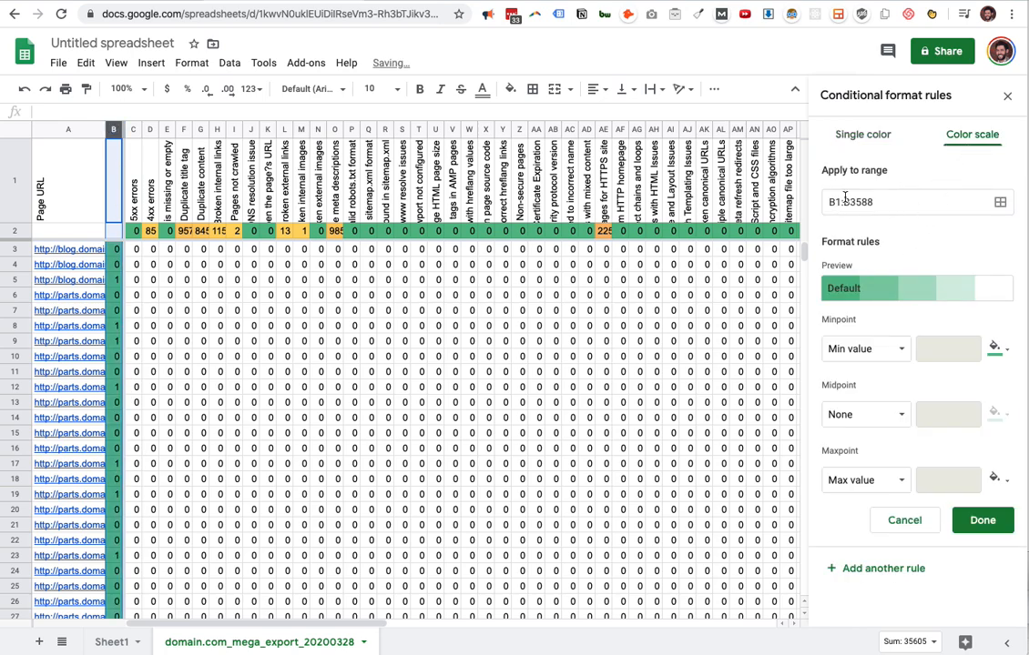
pyautogui.click(912, 293)
pyautogui.click(925, 403)
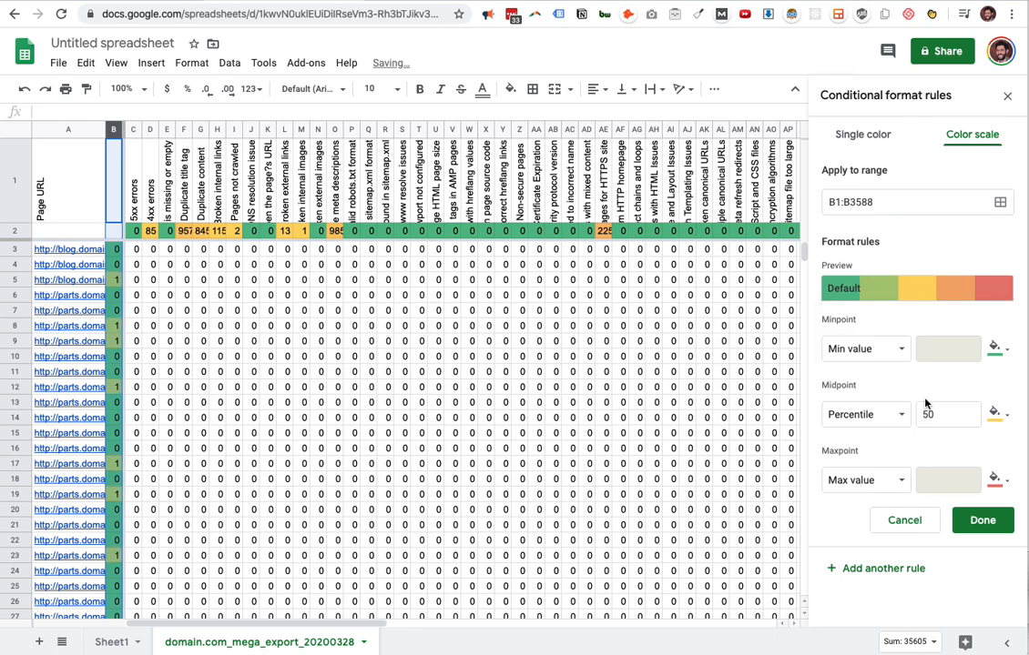
pyautogui.click(983, 520)
pyautogui.click(304, 372)
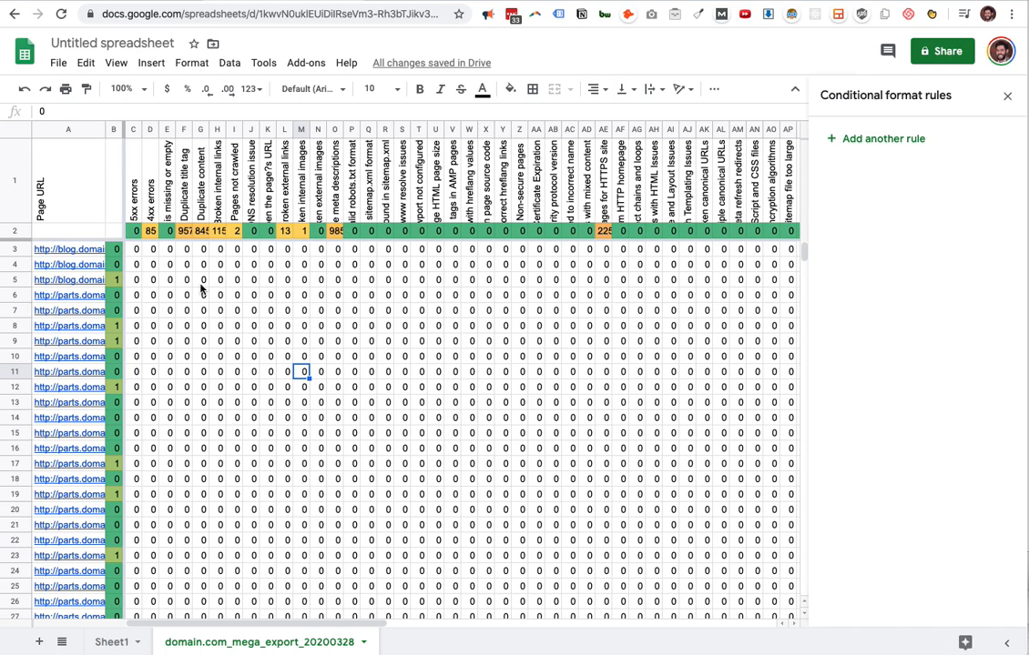
pyautogui.click(134, 253)
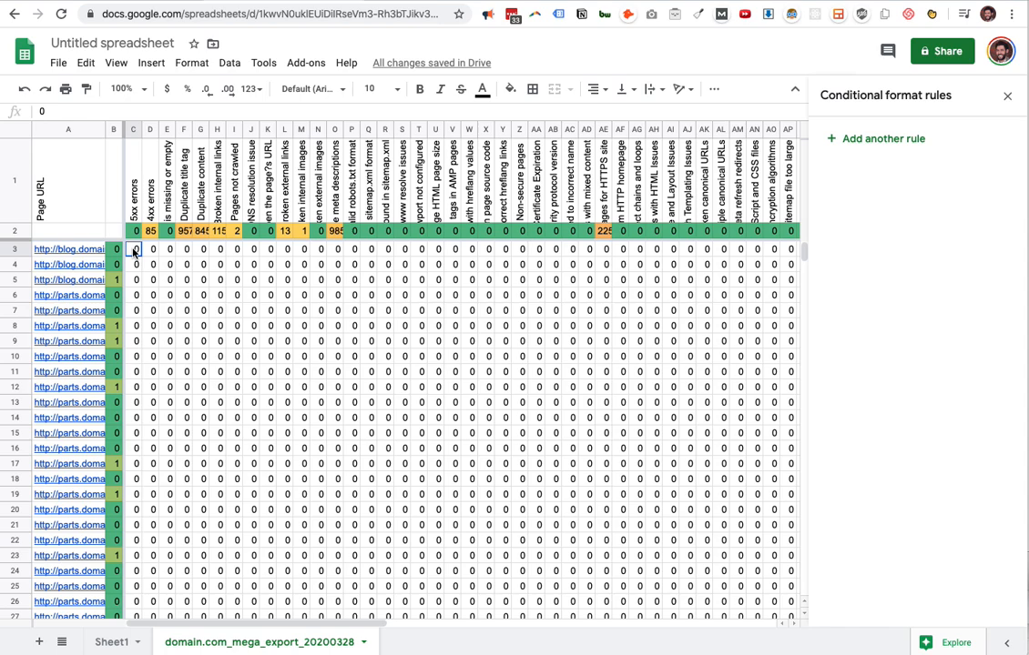
pyautogui.moveTo(134, 253); pyautogui.dragTo(263, 285)
pyautogui.hscroll(-3, 227, 264)
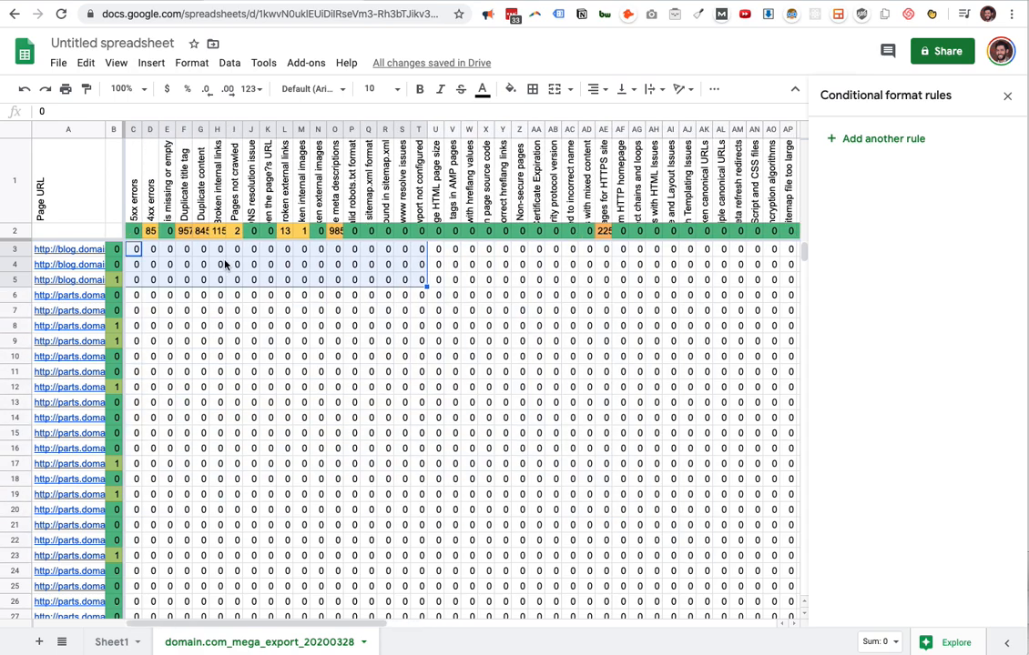
pyautogui.click(188, 265)
# Add a green-yellow-red color scale rule to all the issue cells, range C3:CO3586.
pyautogui.click(135, 252)
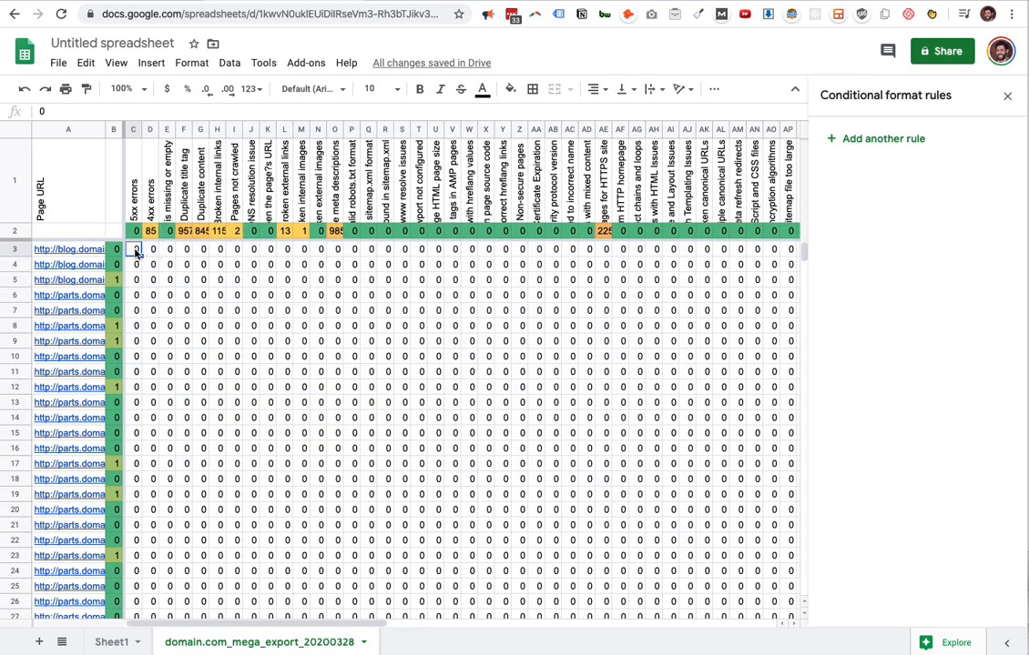
pyautogui.hotkey('ctrl', 'shift', 'Right')
pyautogui.hotkey('ctrl', 'shift', 'Down')
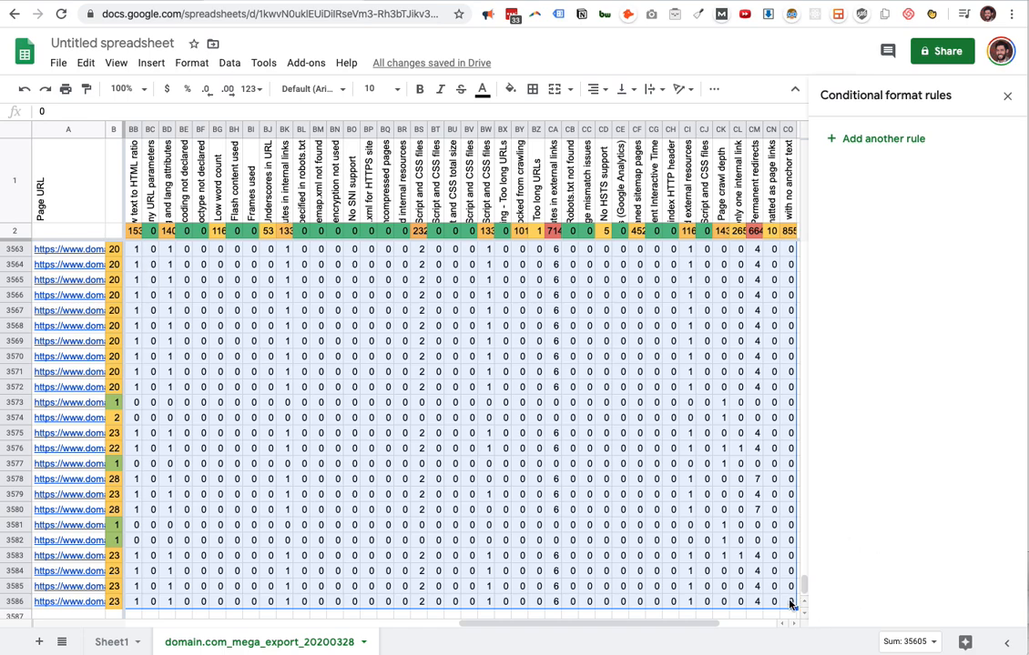
pyautogui.click(915, 139)
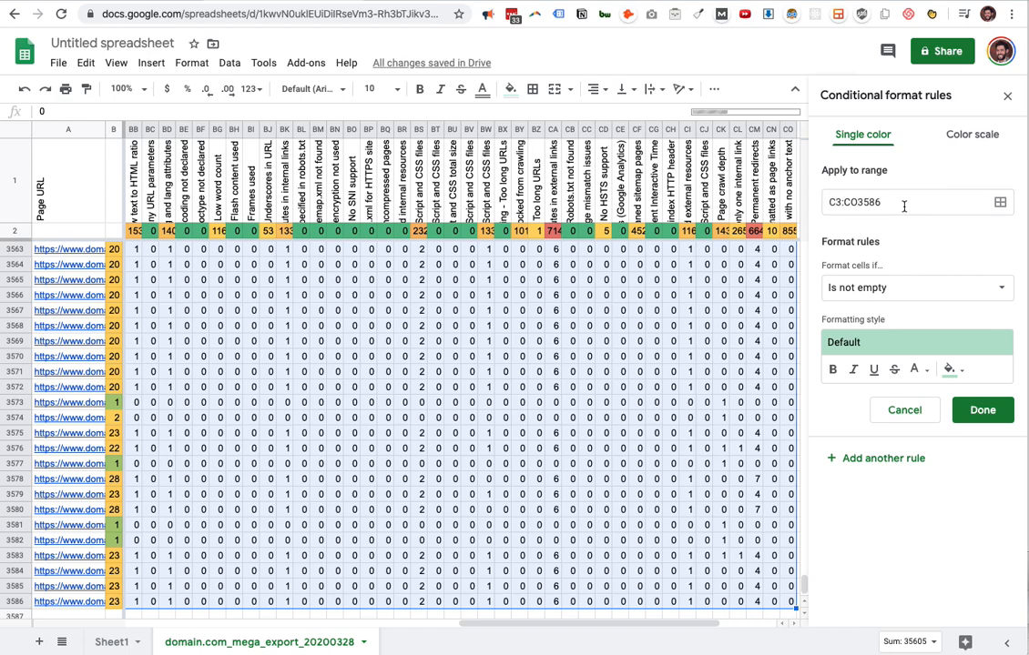
pyautogui.click(984, 137)
pyautogui.click(953, 288)
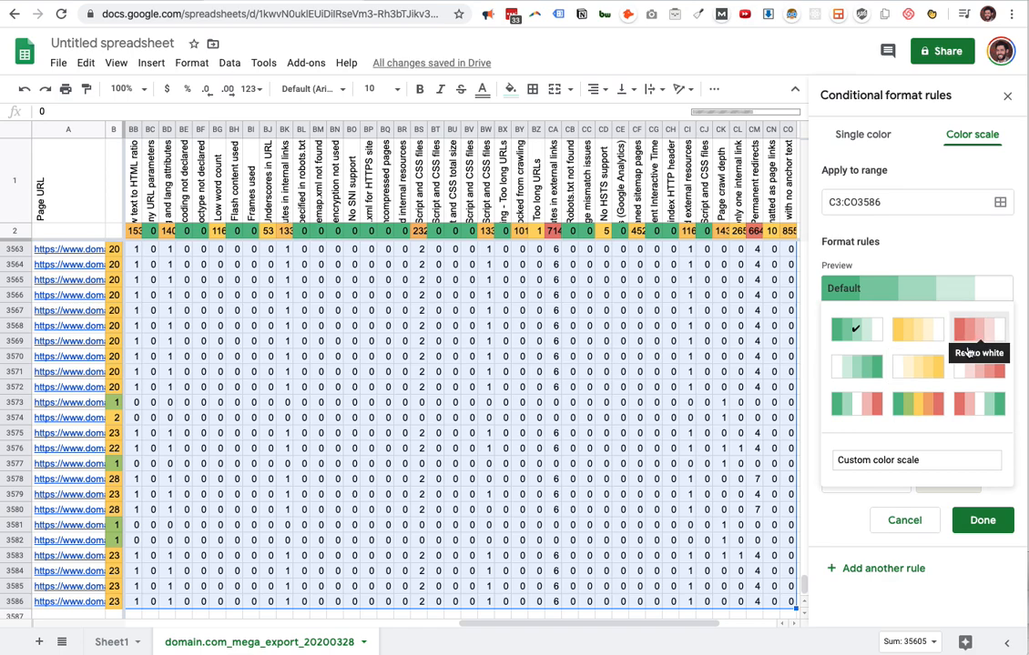
pyautogui.click(917, 403)
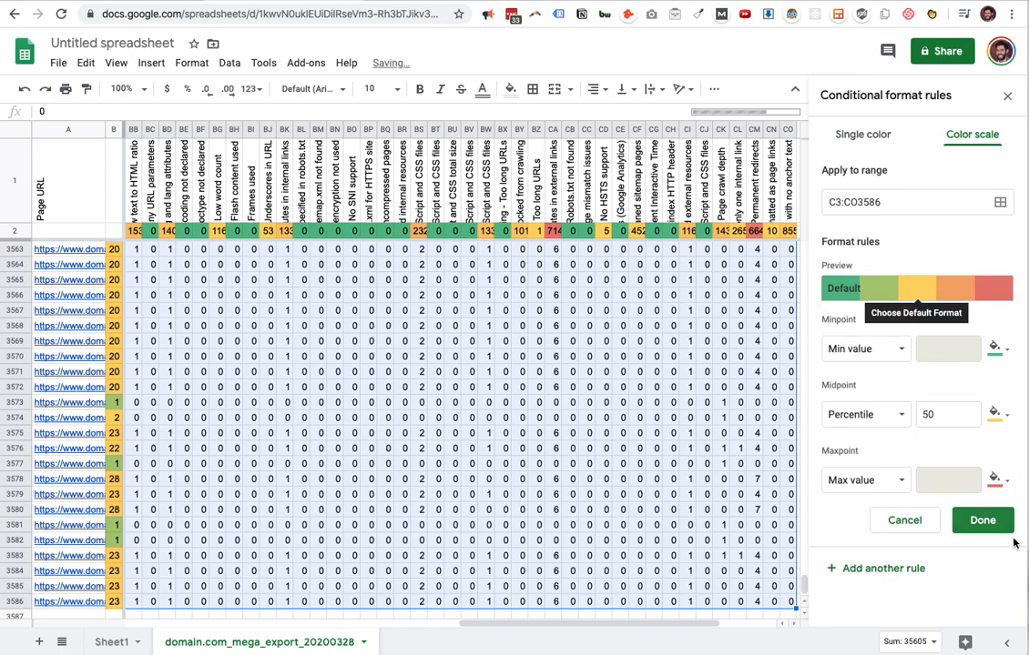
pyautogui.click(983, 521)
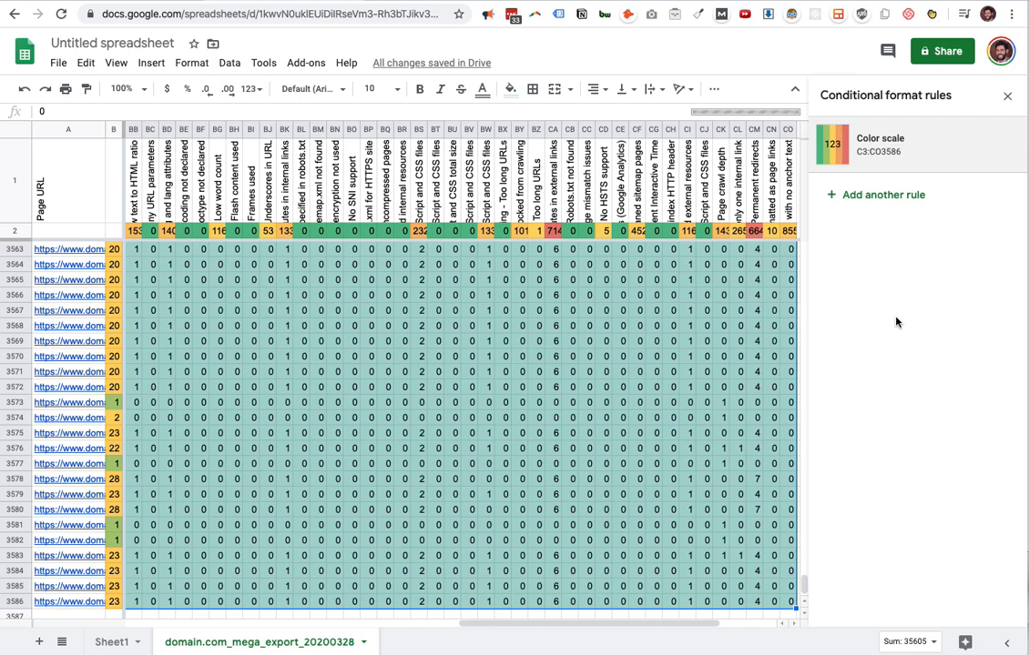
# Check the coloring of the issue cells, close the conditional format rules and return to the first issue columns.
pyautogui.scroll(20, 632, 334)
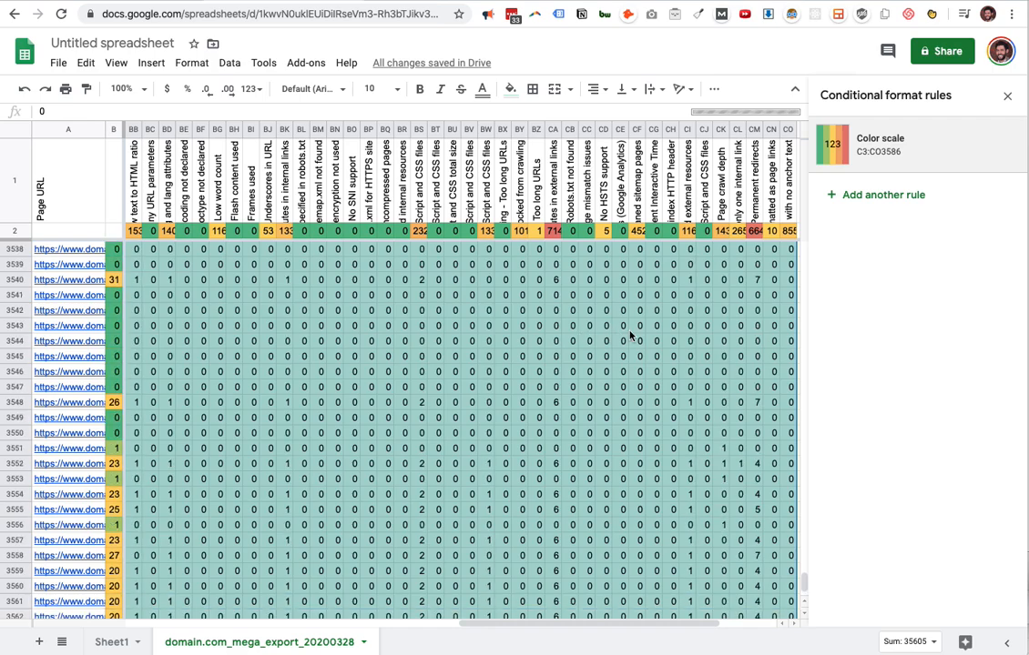
pyautogui.moveTo(802, 570); pyautogui.dragTo(774, 228)
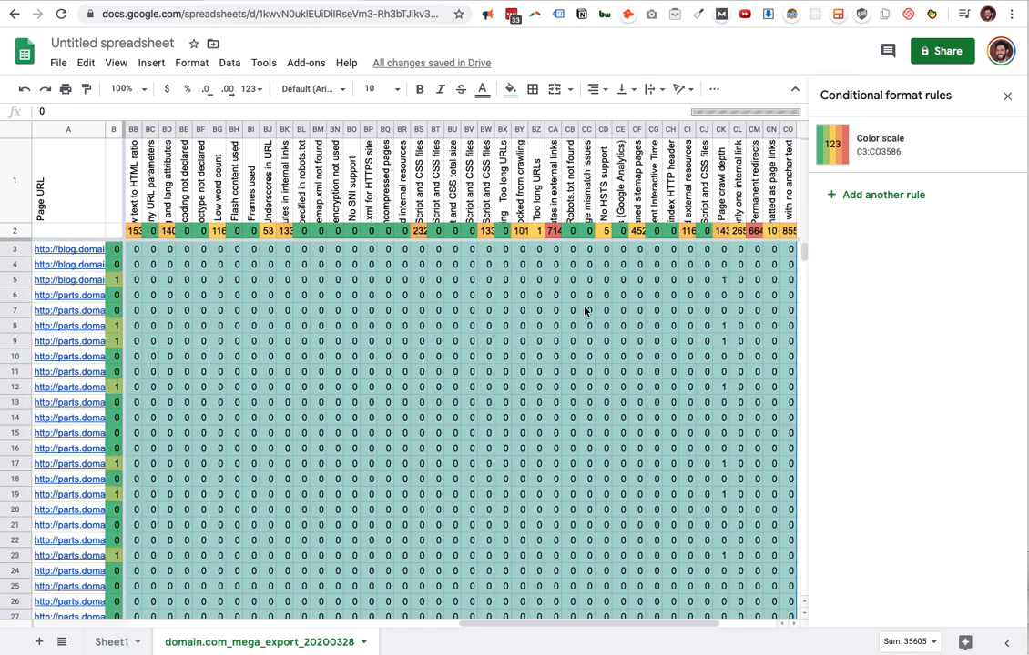
pyautogui.click(217, 283)
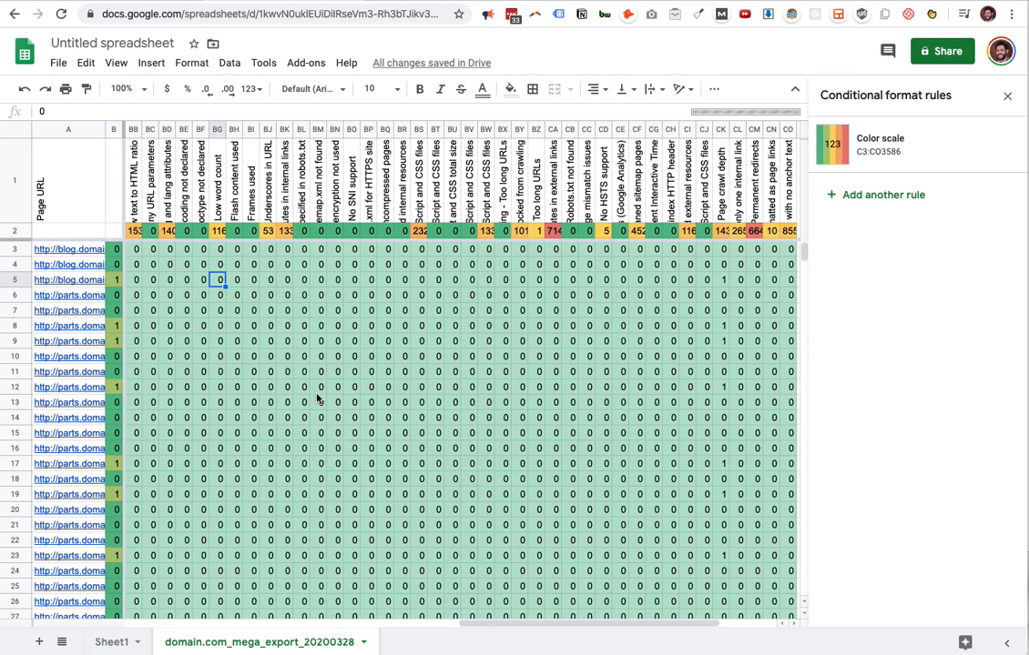
pyautogui.click(1007, 96)
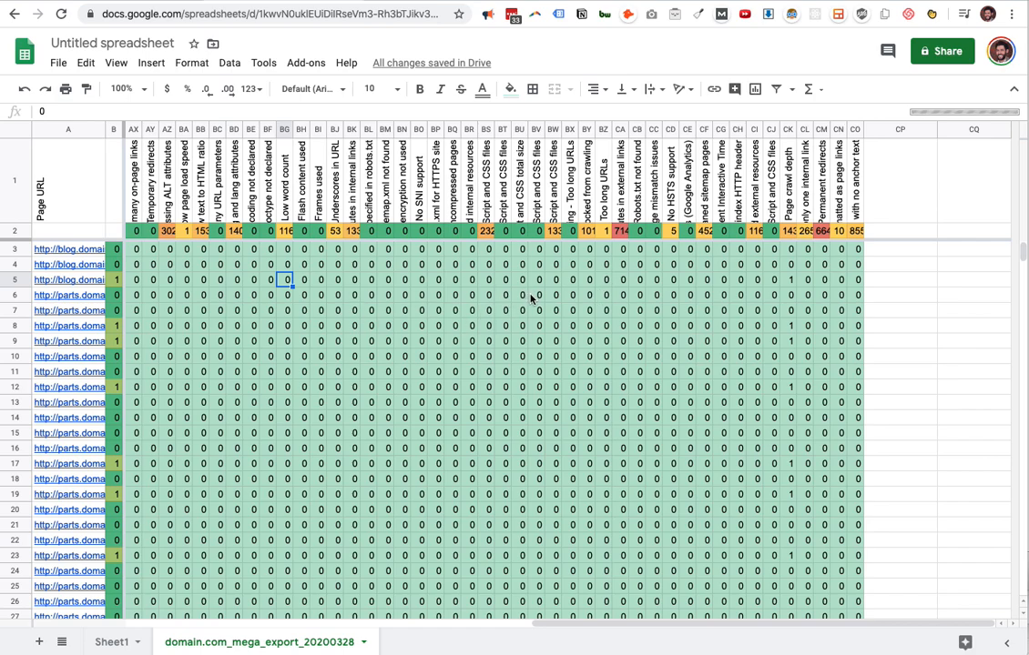
pyautogui.hscroll(-10, 530, 298)
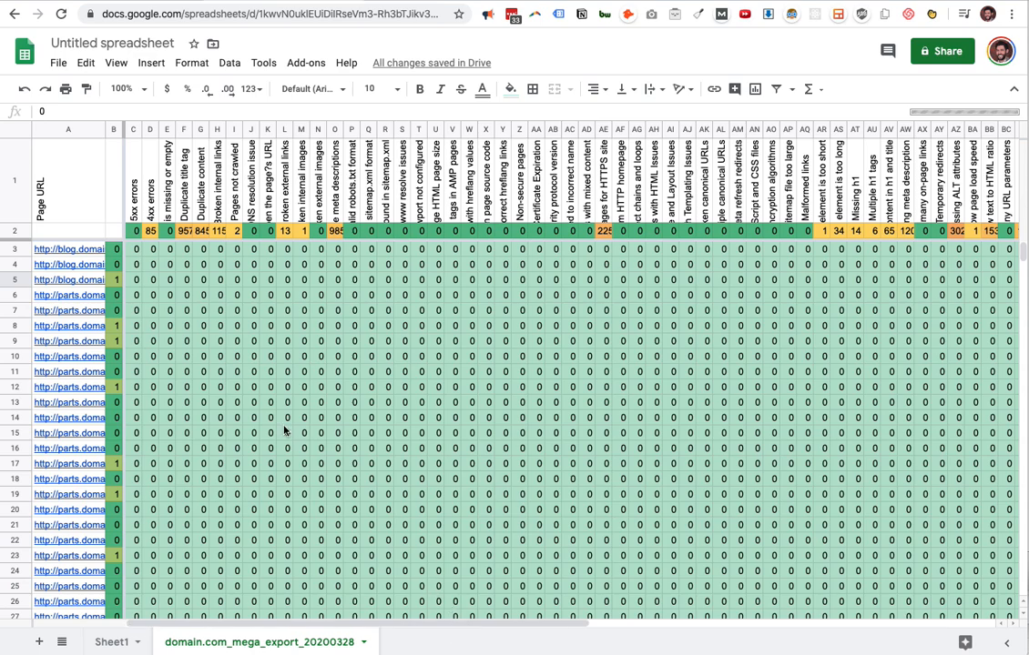
pyautogui.click(14, 129)
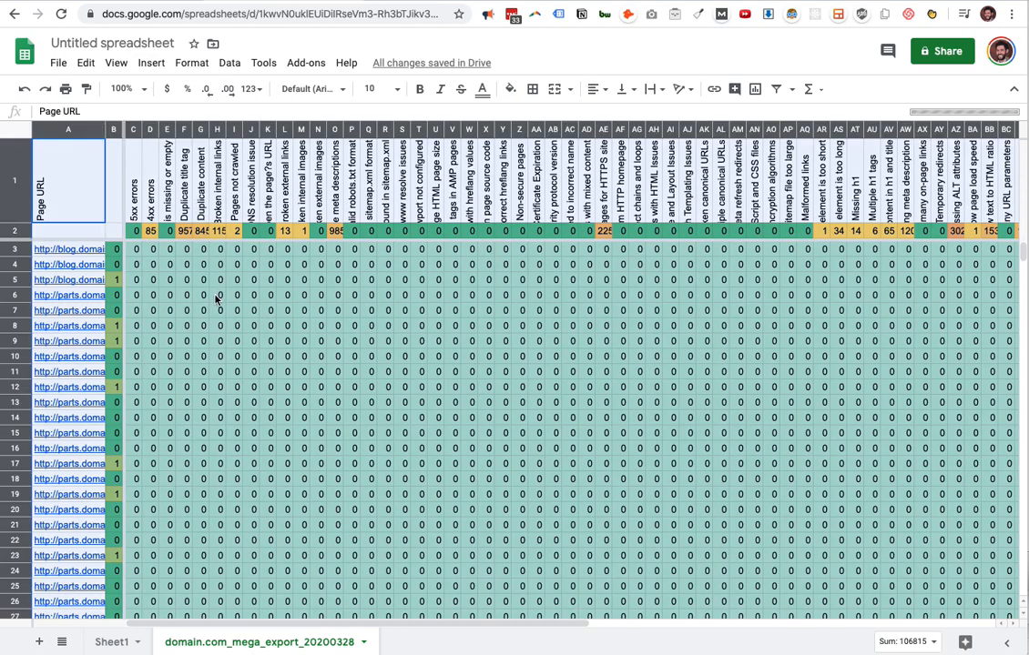
pyautogui.click(218, 296)
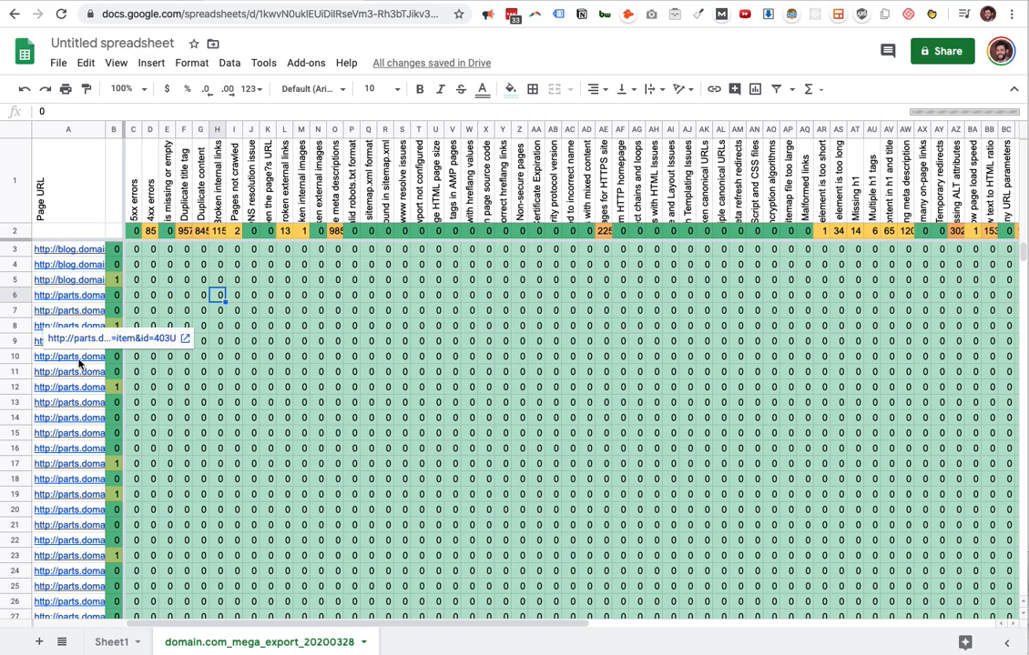
# Switch to the "sample semrush report" spreadsheet and examine the color-scaled issue cells and page totals down to the last row.
pyautogui.click(304, 325)
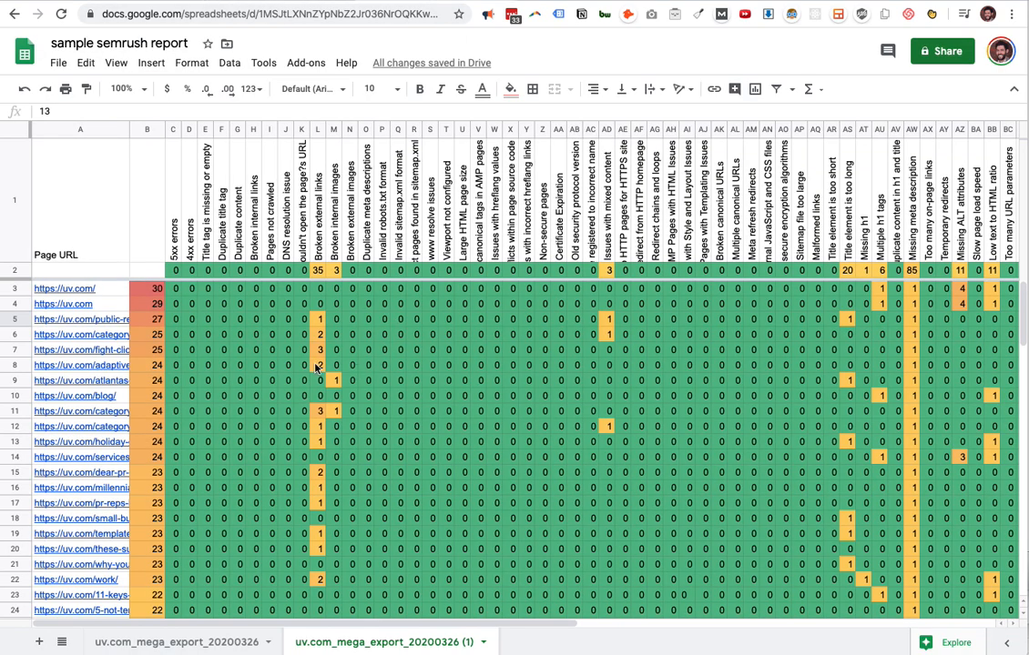
pyautogui.scroll(-20, 208, 386)
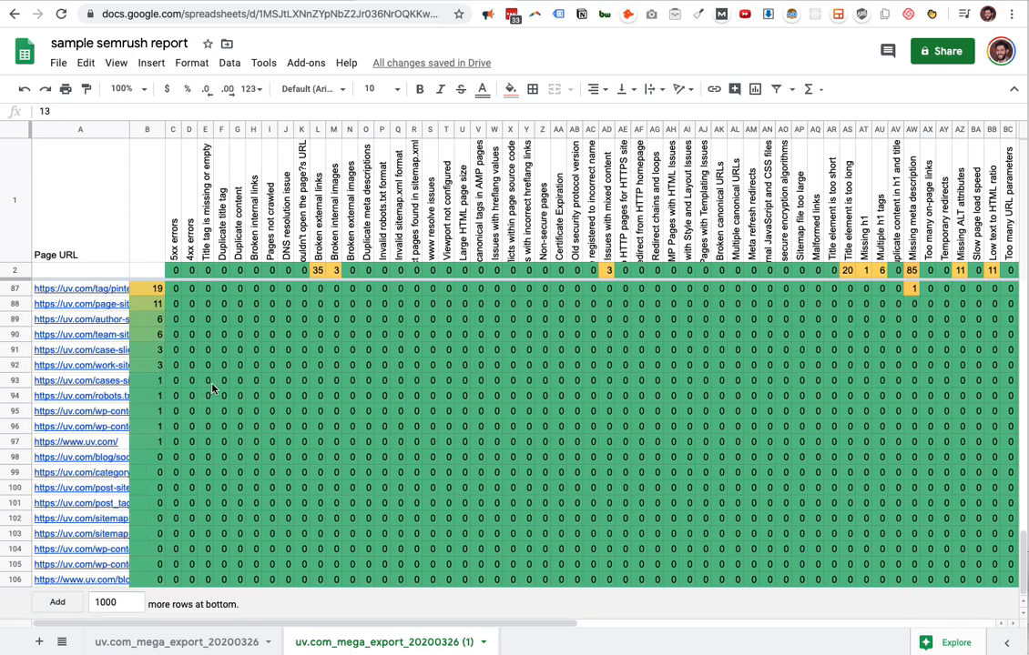
pyautogui.scroll(20, 212, 389)
pyautogui.scroll(10, 228, 391)
pyautogui.hscroll(5, 218, 355)
pyautogui.hscroll(-5, 187, 333)
# Switch from the sample report to the untitled spreadsheet with the domain.com export.
pyautogui.rightClick(154, 129)
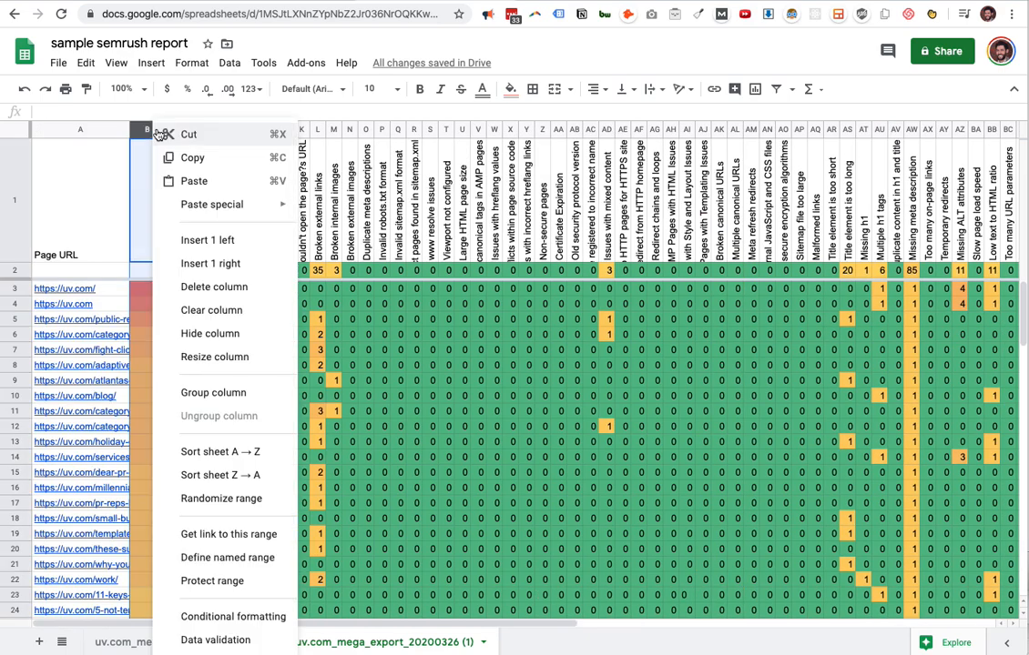
pyautogui.click(416, 383)
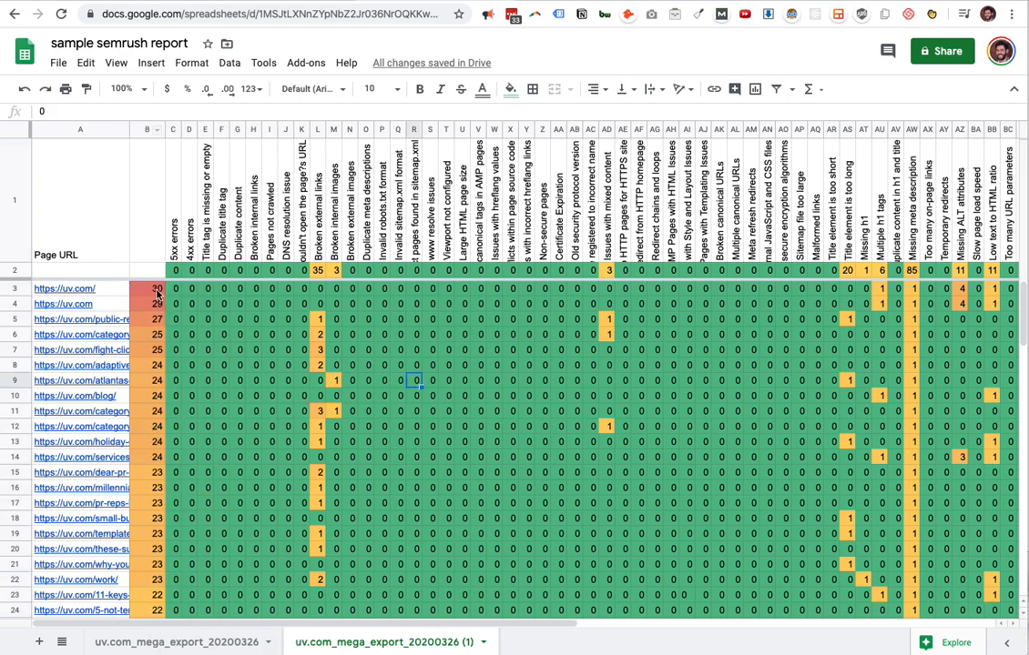
pyautogui.click(288, 0)
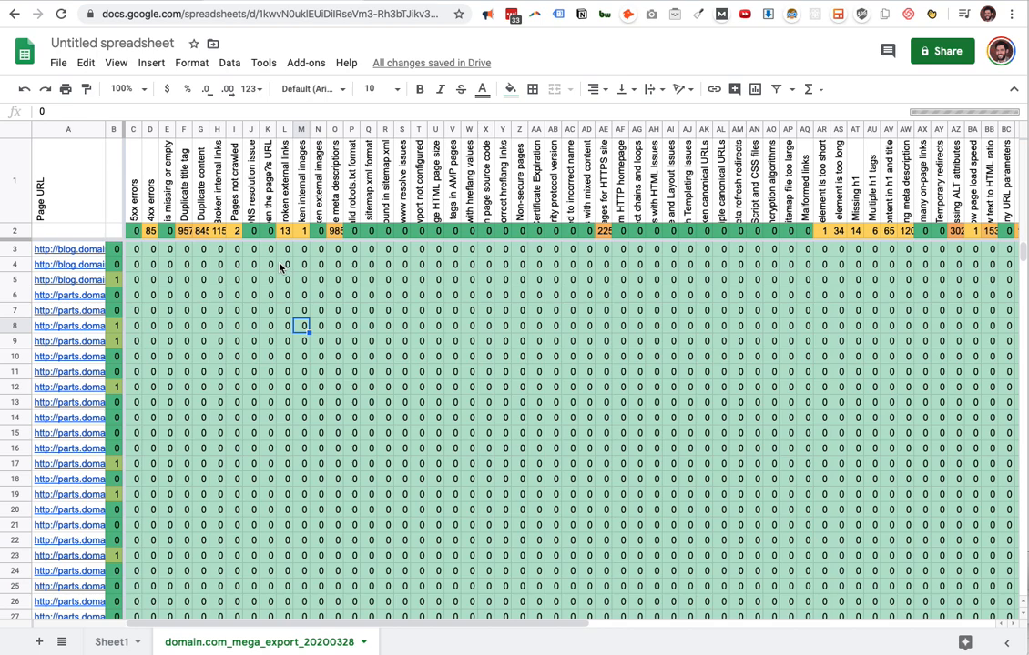
# Widen column B and sort the whole sheet by its page totals, Z to A.
pyautogui.click(114, 130)
pyautogui.moveTo(123, 130); pyautogui.dragTo(162, 129)
pyautogui.click(155, 130)
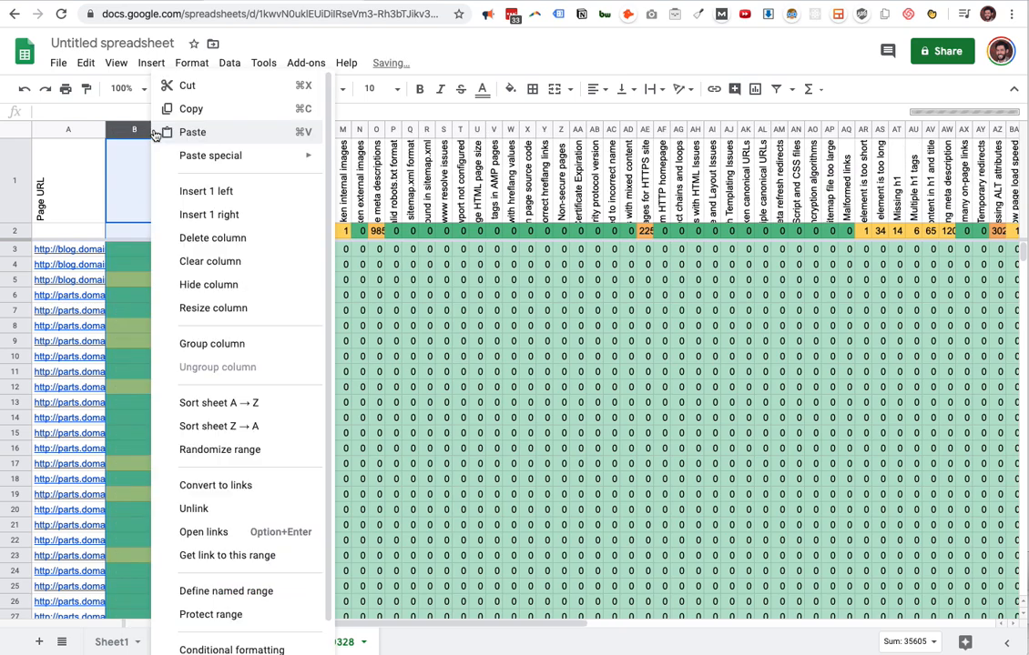
pyautogui.click(256, 428)
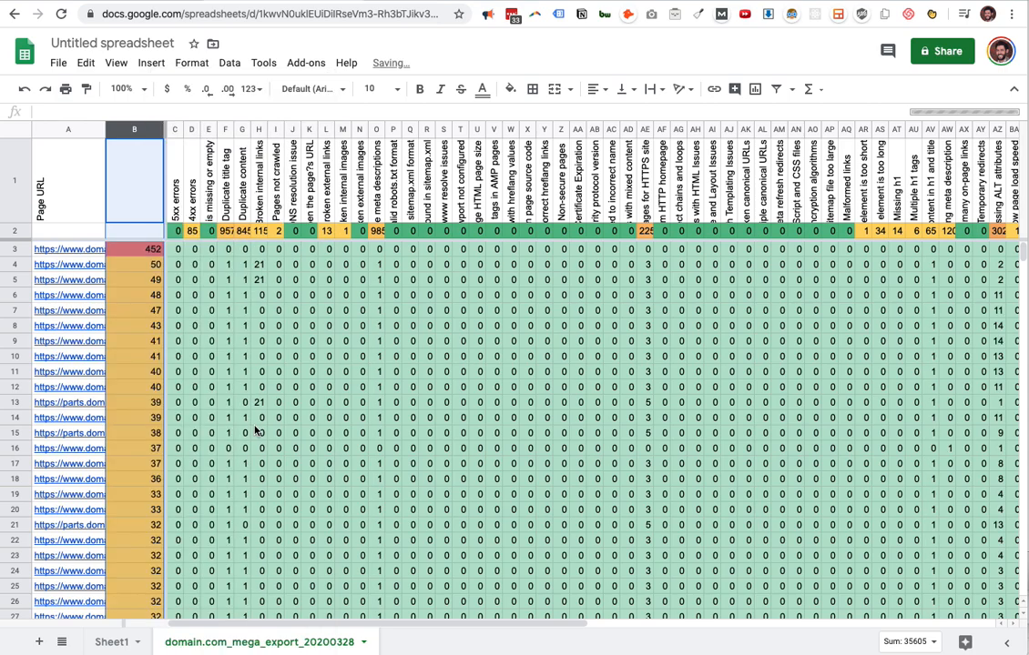
pyautogui.click(241, 311)
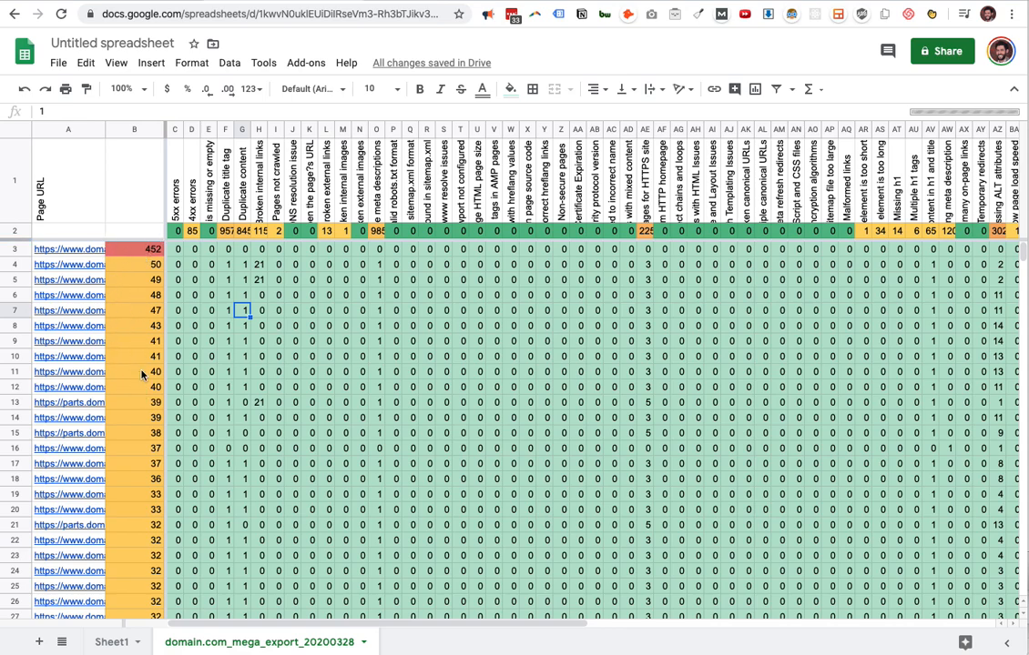
pyautogui.scroll(-2, 157, 345)
pyautogui.scroll(2, 157, 345)
# Create a filter over the entire domain.com export sheet.
pyautogui.click(43, 130)
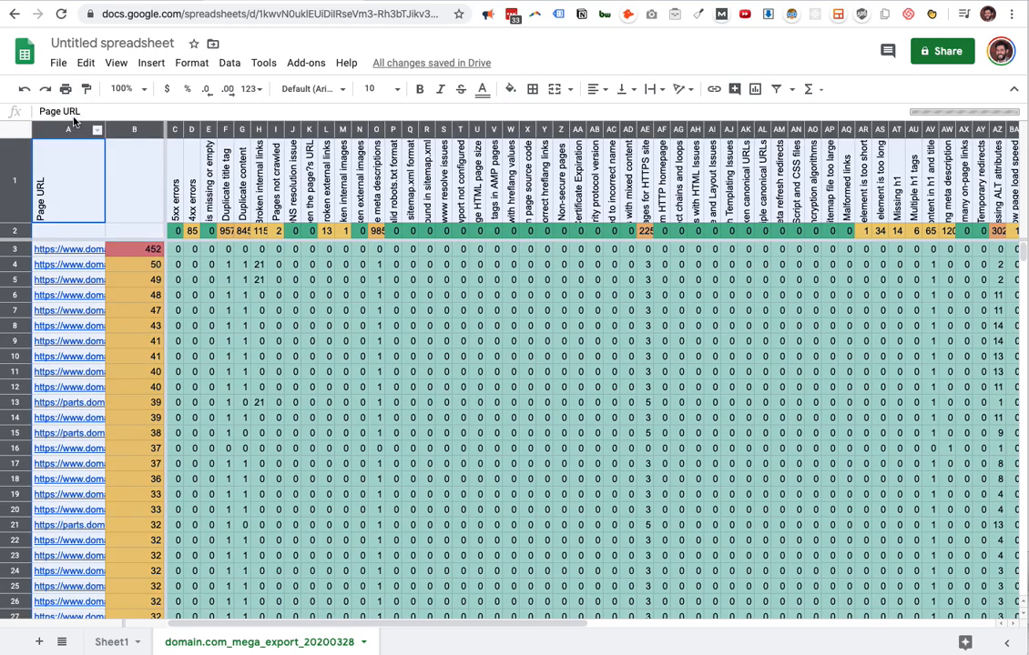
pyautogui.click(229, 63)
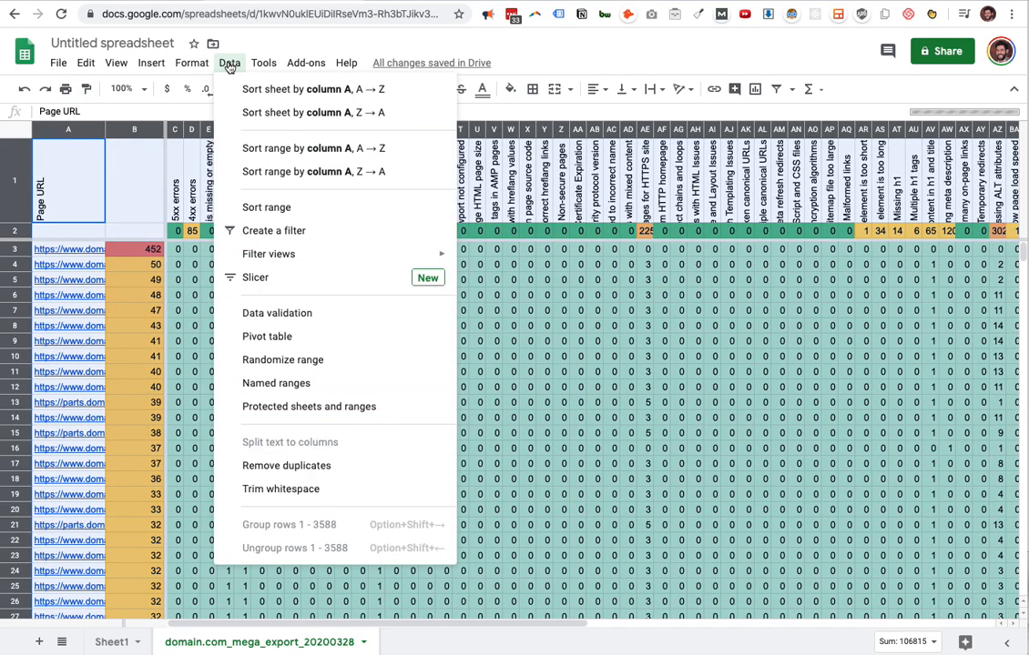
pyautogui.click(287, 231)
# Filter the Page URL column with the condition Text contains "blog.domain.com".
pyautogui.click(97, 215)
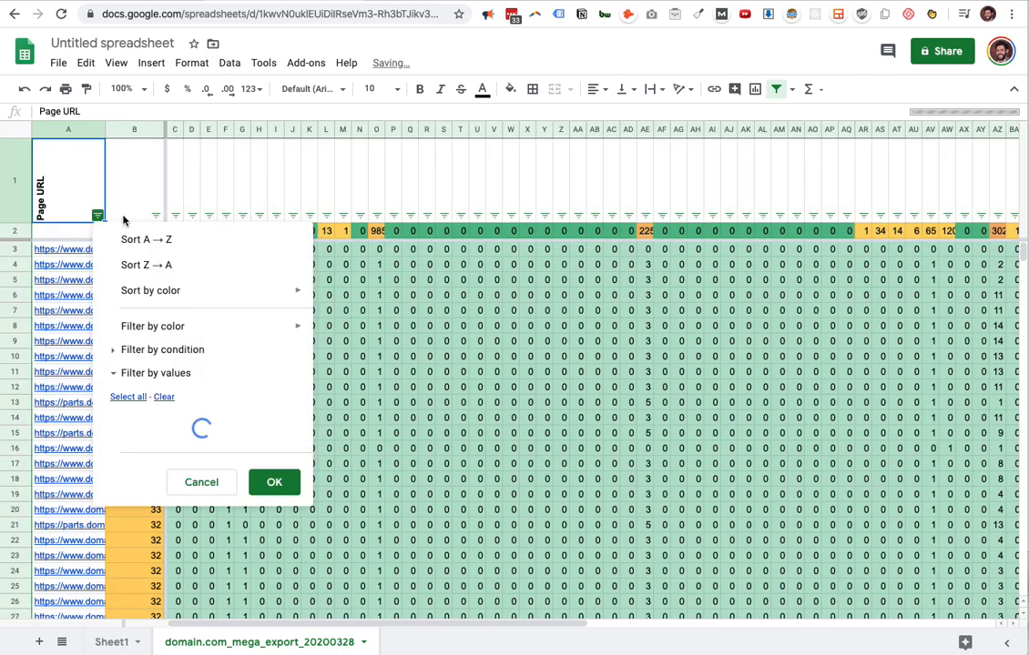
pyautogui.click(198, 354)
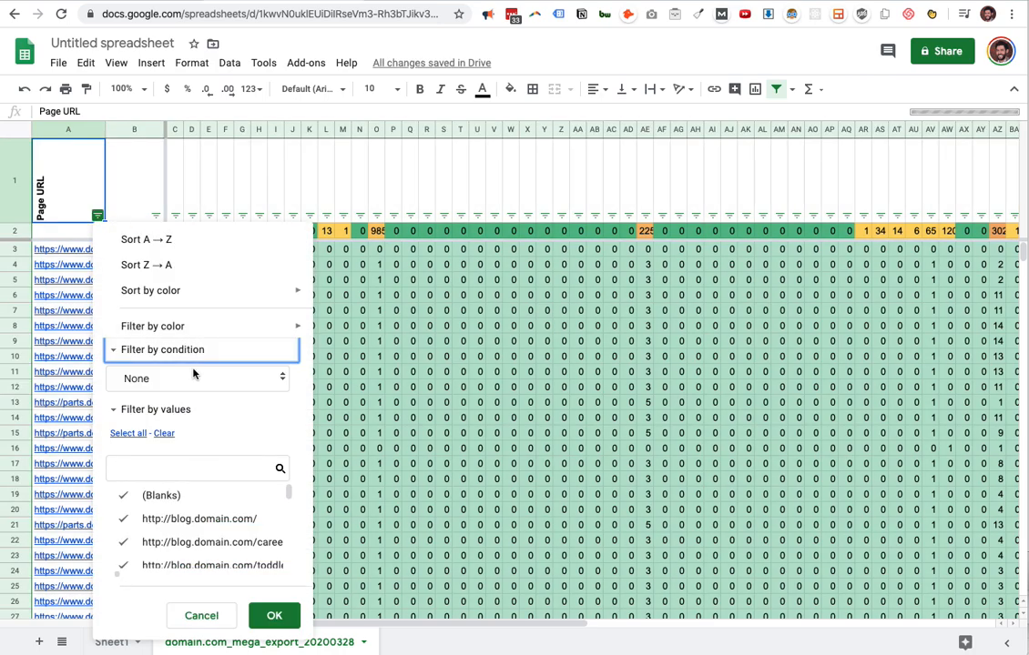
pyautogui.click(193, 375)
pyautogui.click(194, 473)
pyautogui.click(193, 409)
pyautogui.write('blog.domain.com')
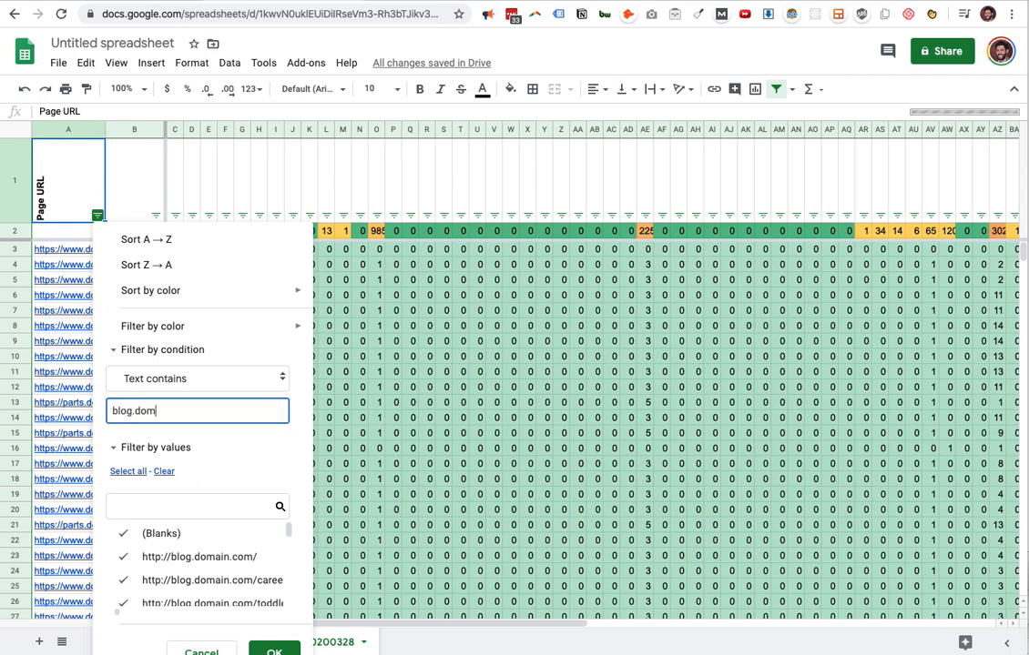
pyautogui.click(274, 651)
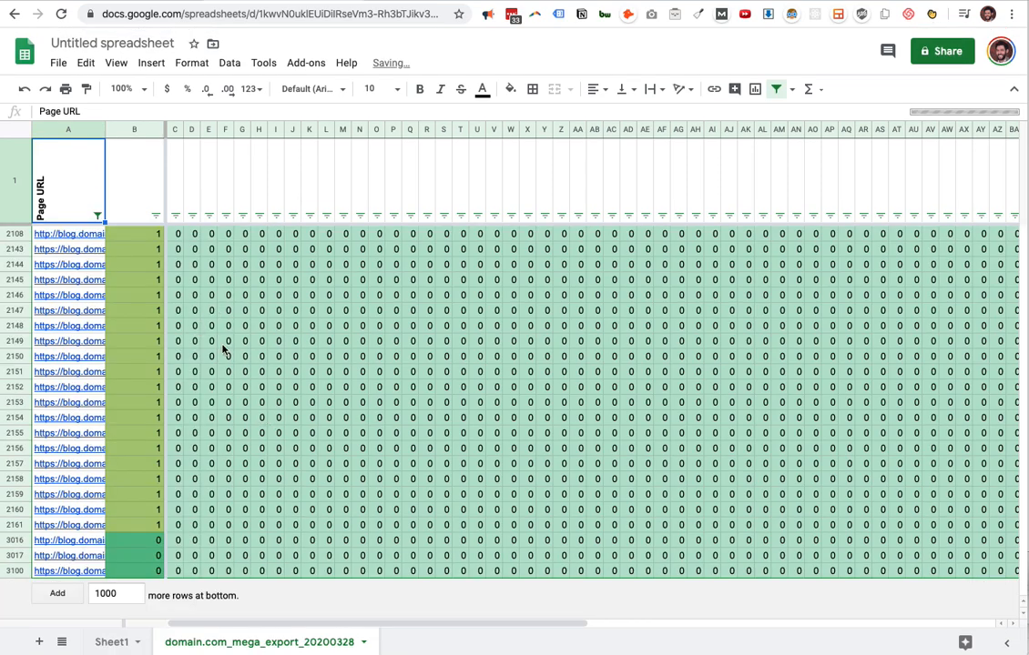
# Clear the text value from the Page URL column's filter condition and apply the filter.
pyautogui.click(259, 326)
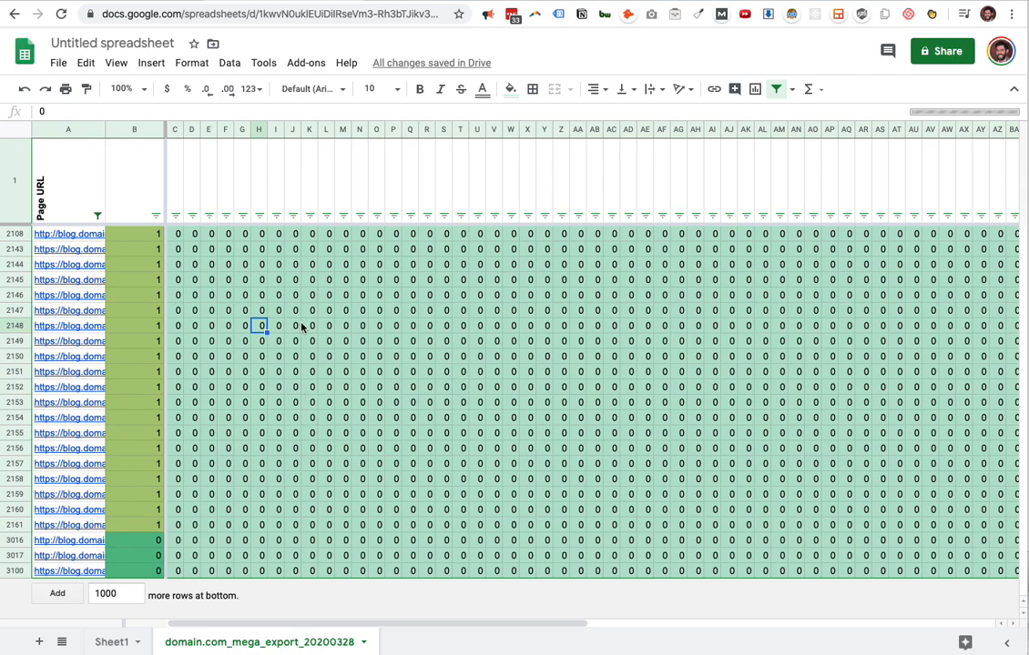
pyautogui.click(96, 215)
pyautogui.click(184, 409)
pyautogui.doubleClick(184, 408)
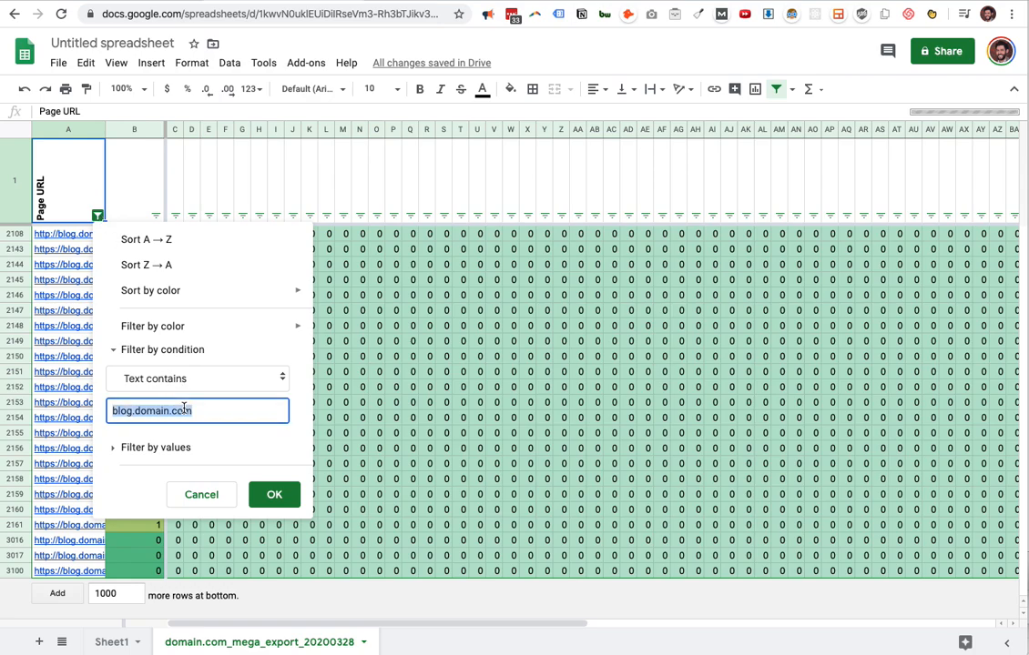
pyautogui.press('BackSpace')
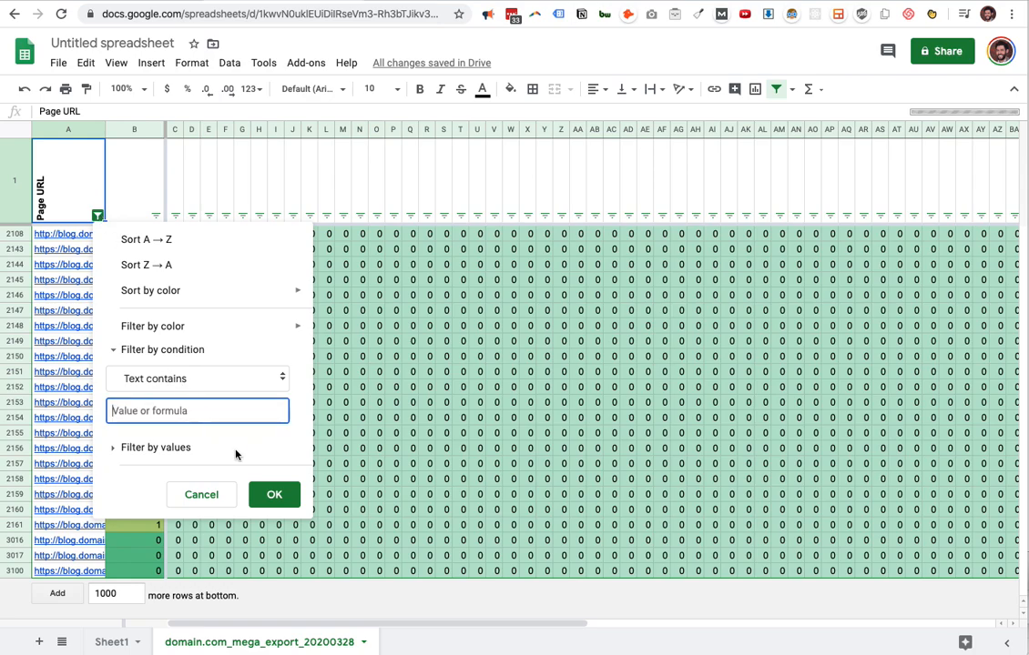
pyautogui.click(262, 492)
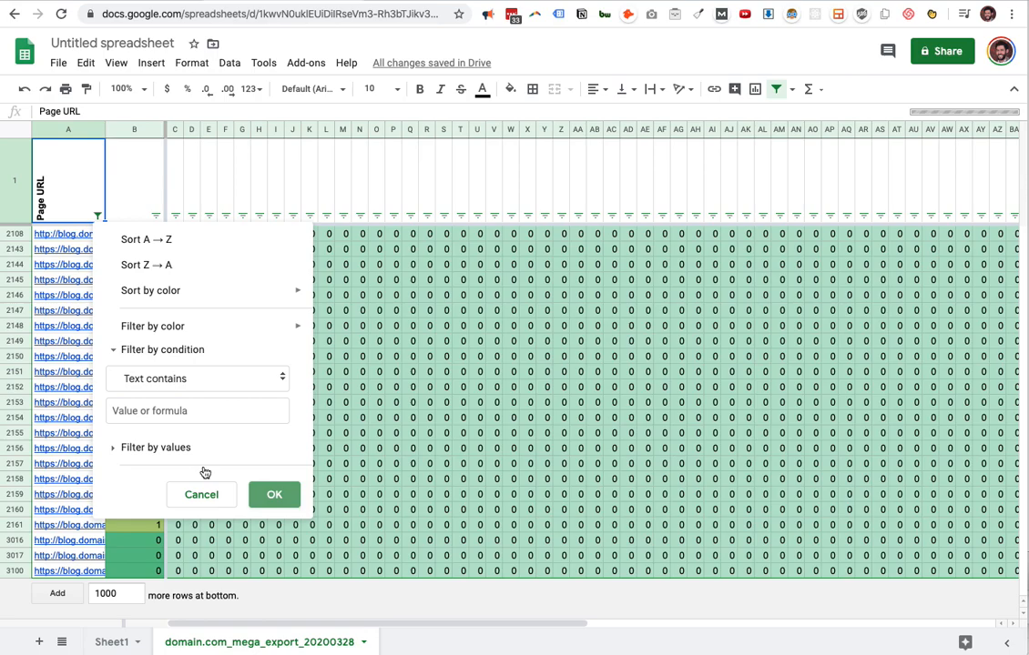